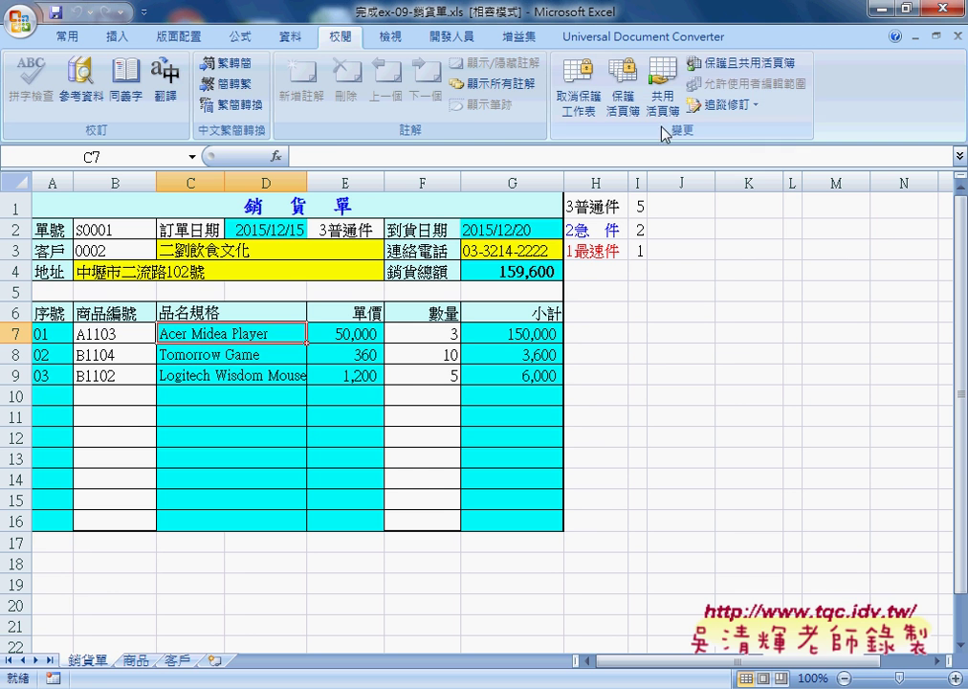
Step: Try editing the locked sequence number cell A9 and dismiss the sheet protection warning
{"action": "left_click", "coordinate": [234, 355]}
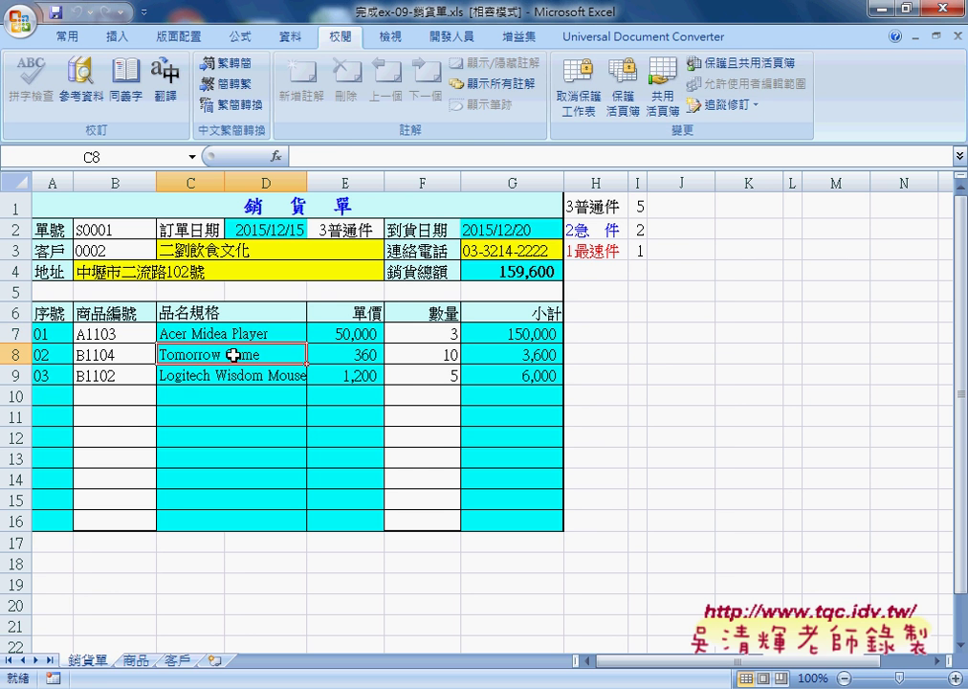
{"action": "left_click", "coordinate": [55, 333]}
{"action": "left_click", "coordinate": [96, 343]}
{"action": "left_click", "coordinate": [52, 335]}
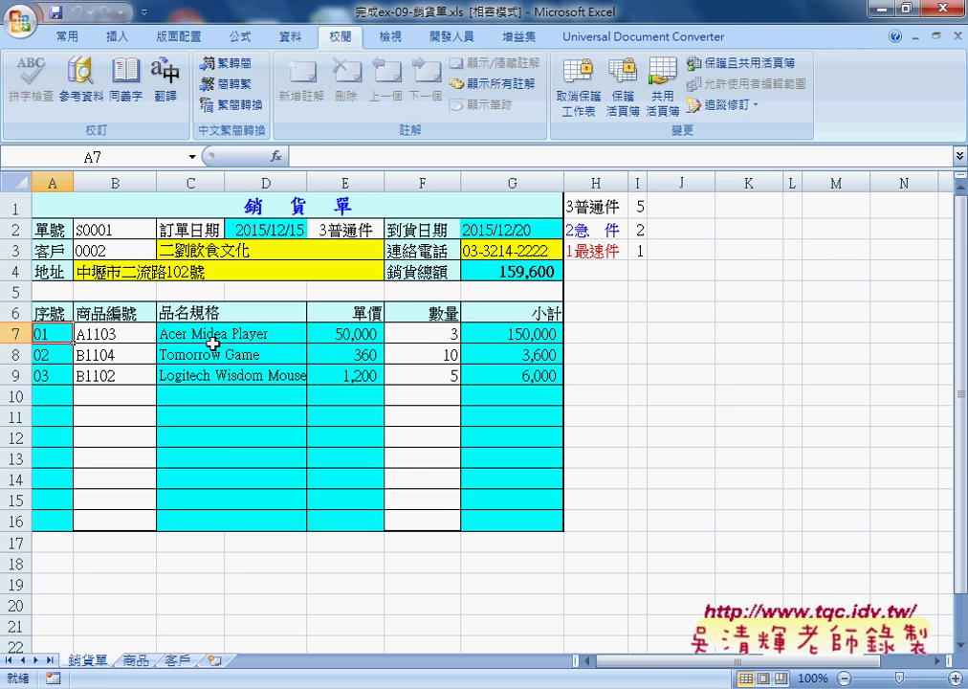
{"action": "left_click", "coordinate": [47, 374]}
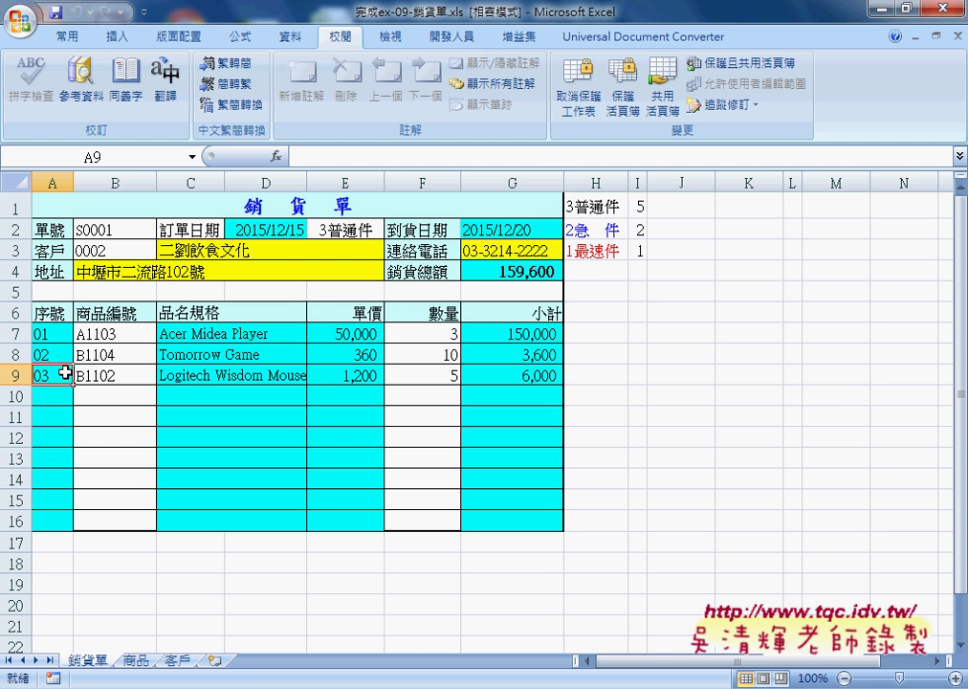
{"action": "double_click", "coordinate": [65, 374]}
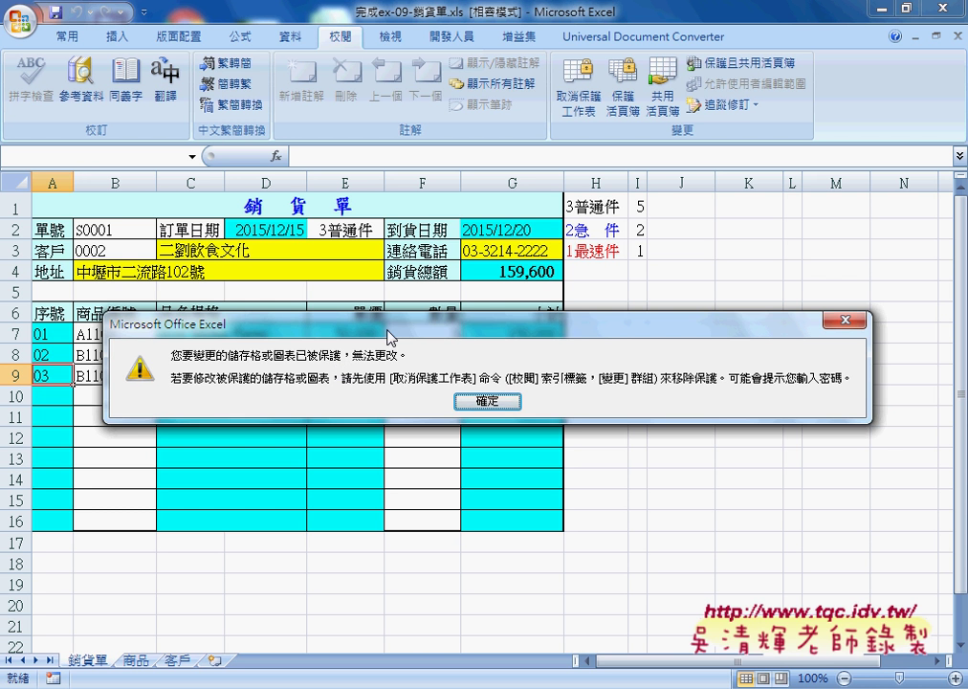
{"action": "left_click_drag", "start_coordinate": [401, 341], "coordinate": [806, 364]}
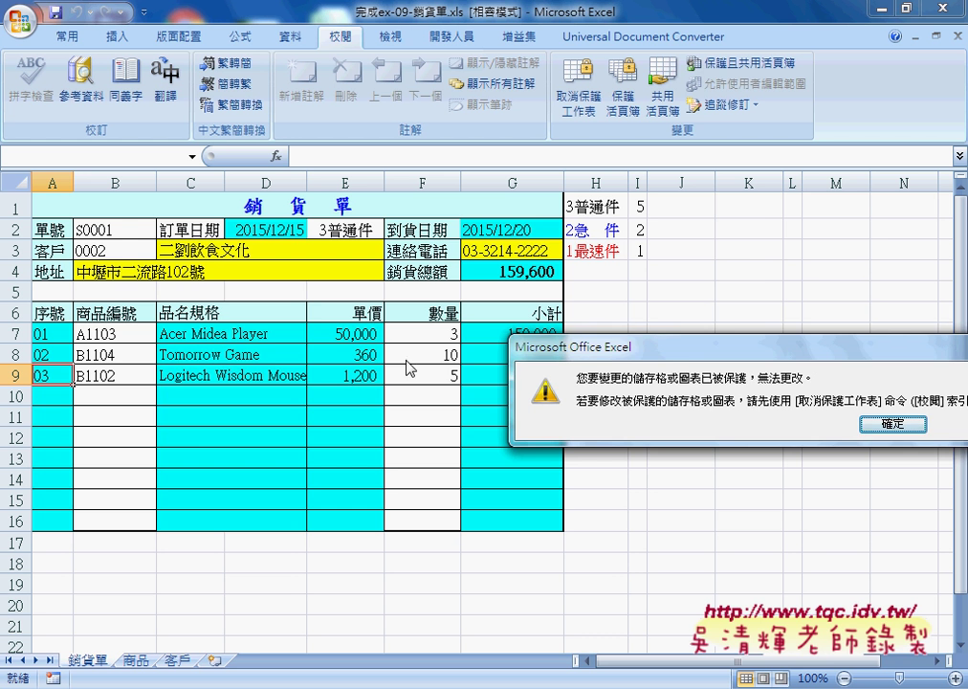
{"action": "left_click_drag", "start_coordinate": [569, 345], "coordinate": [227, 342]}
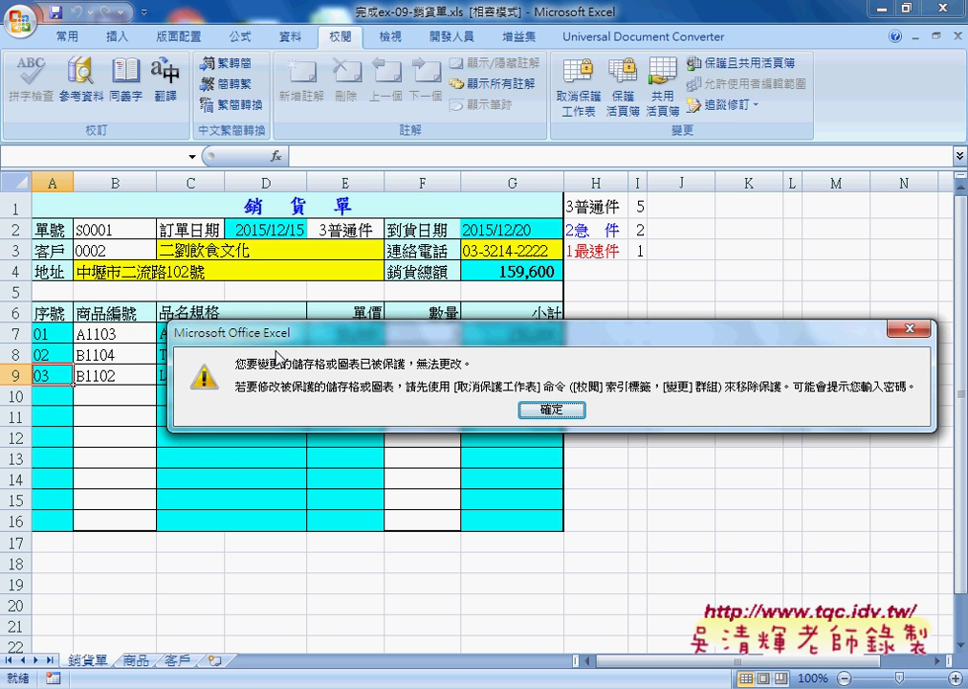
{"action": "left_click", "coordinate": [552, 410]}
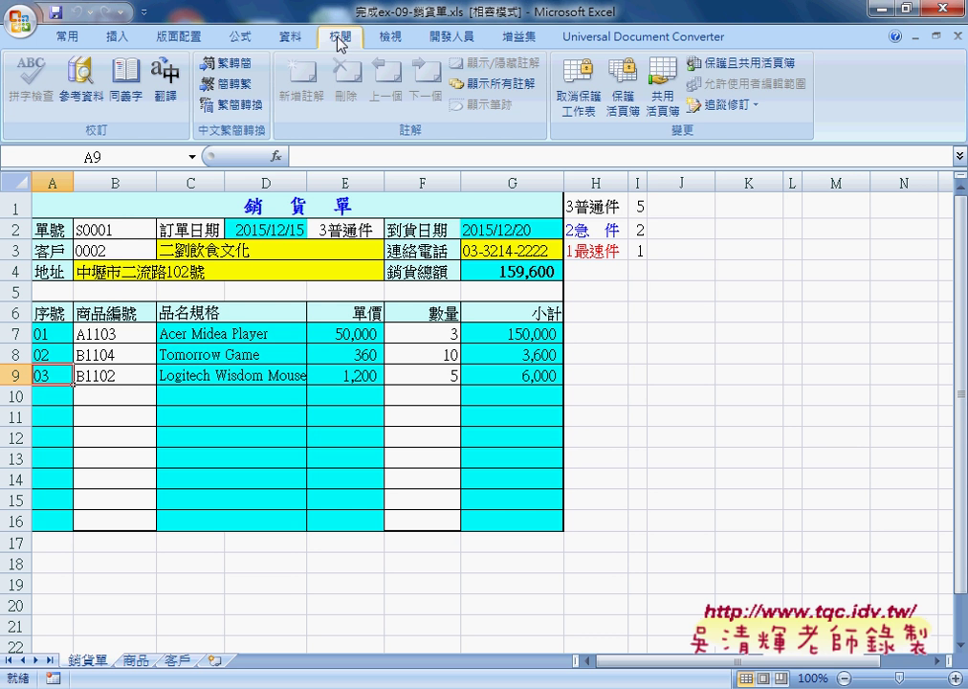
Step: Unprotect 銷貨單, inspect the A7 and A8 sequence number formulas, then re-protect the sheet
{"action": "left_click", "coordinate": [582, 112]}
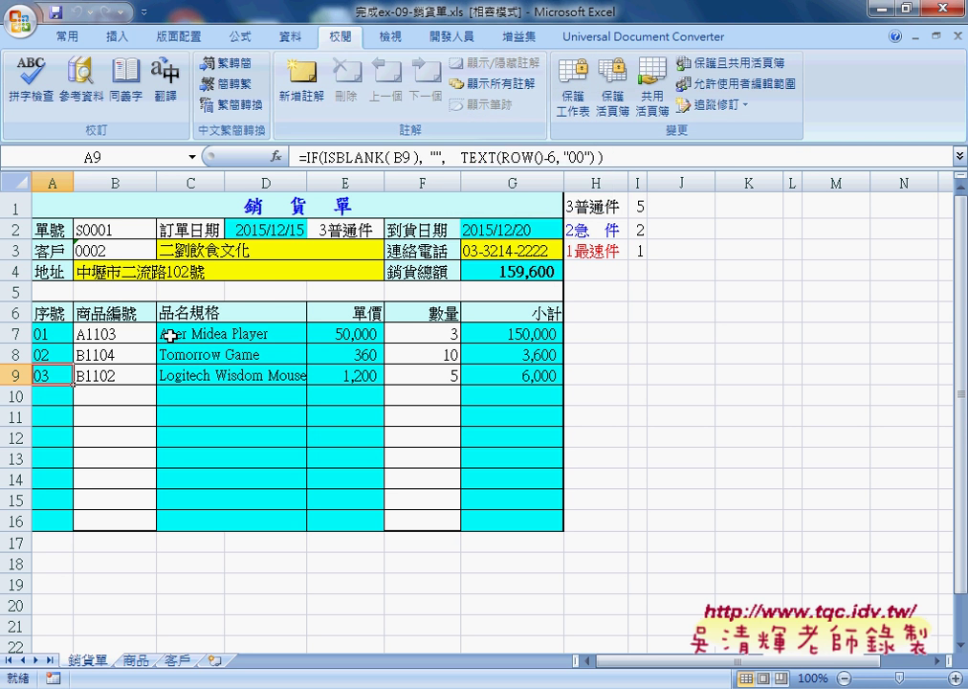
{"action": "left_click", "coordinate": [53, 334]}
{"action": "left_click", "coordinate": [53, 354]}
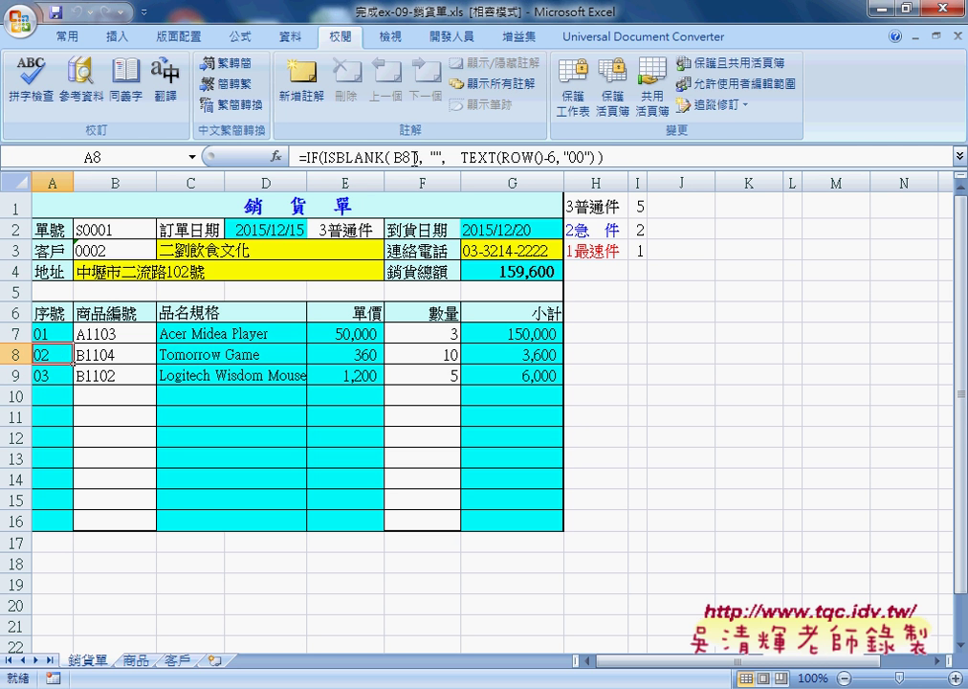
{"action": "left_click", "coordinate": [50, 334]}
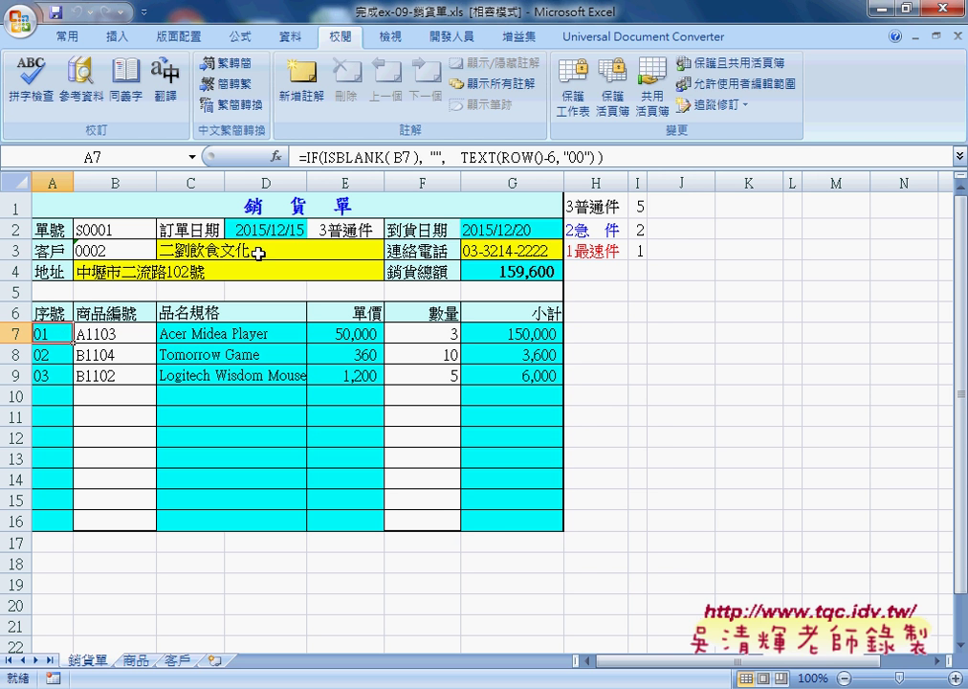
{"action": "left_click", "coordinate": [574, 91]}
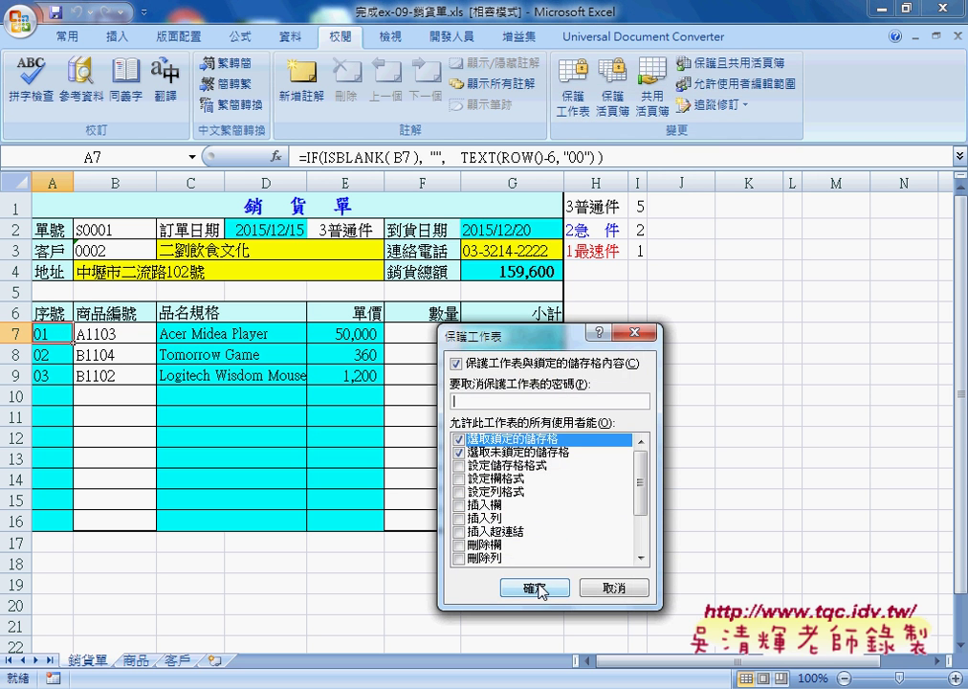
{"action": "left_click", "coordinate": [531, 587]}
Step: Dismiss the warning on A7's locked formula, then unprotect the 銷貨單 sheet
{"action": "left_click", "coordinate": [54, 333]}
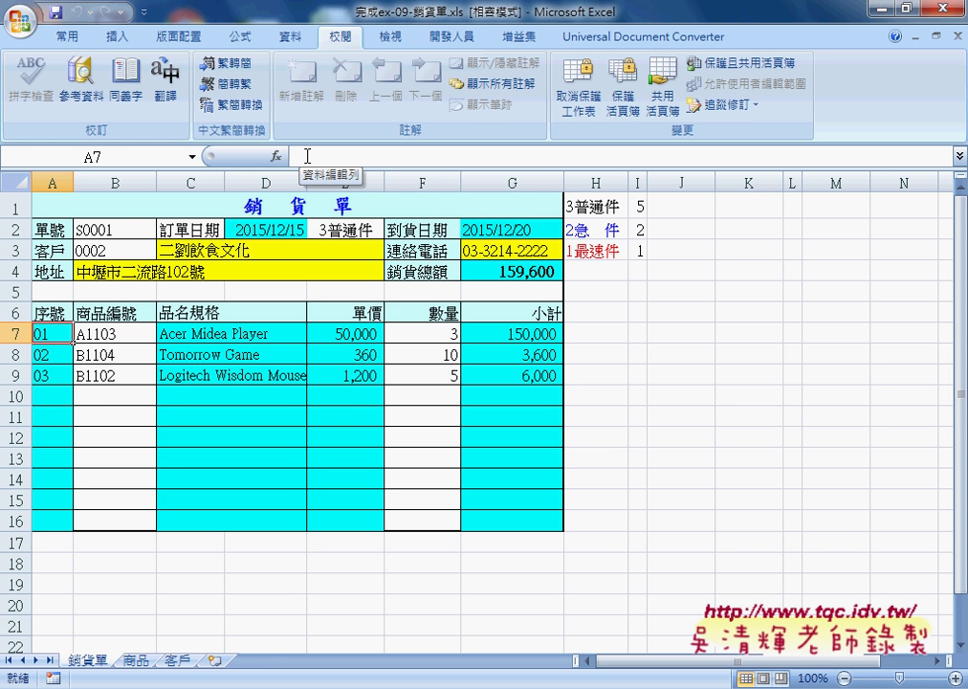
{"action": "left_click", "coordinate": [307, 156]}
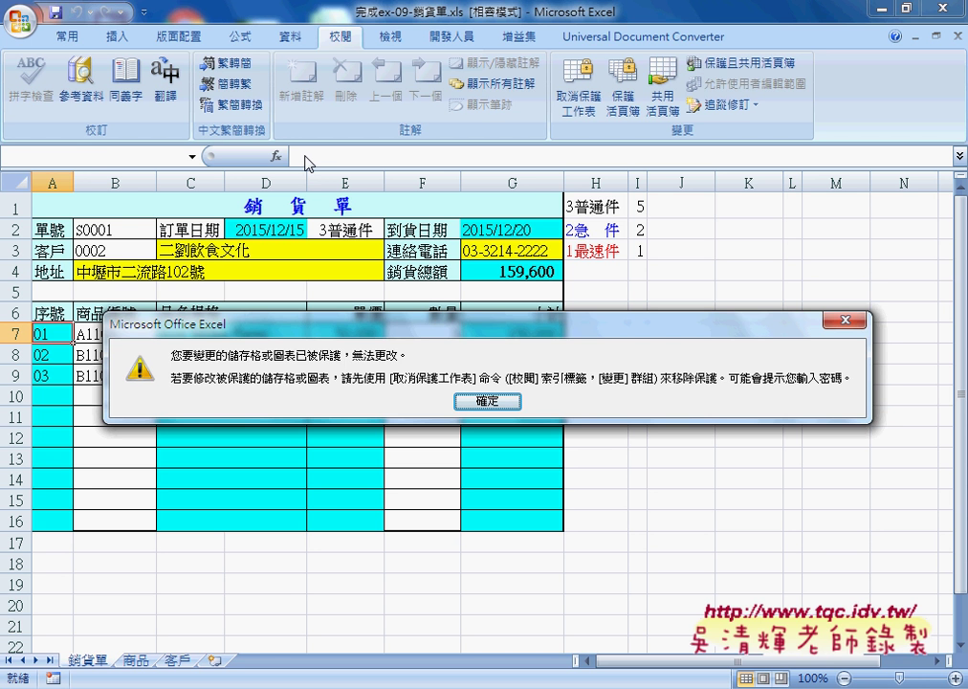
{"action": "left_click", "coordinate": [489, 402]}
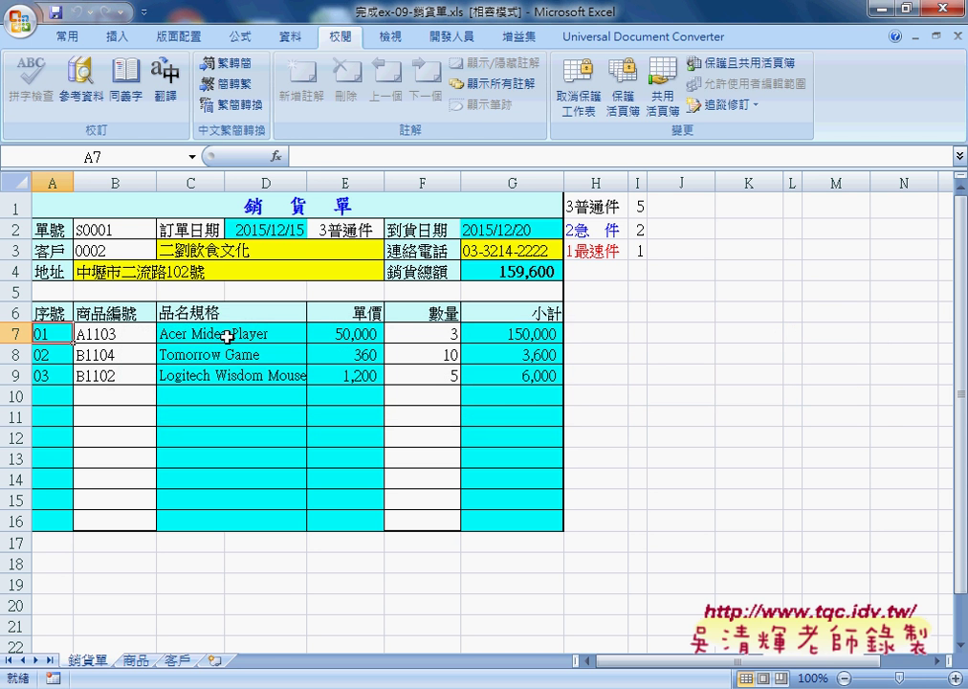
{"action": "left_click", "coordinate": [225, 332]}
{"action": "left_click", "coordinate": [42, 334]}
{"action": "left_click", "coordinate": [579, 104]}
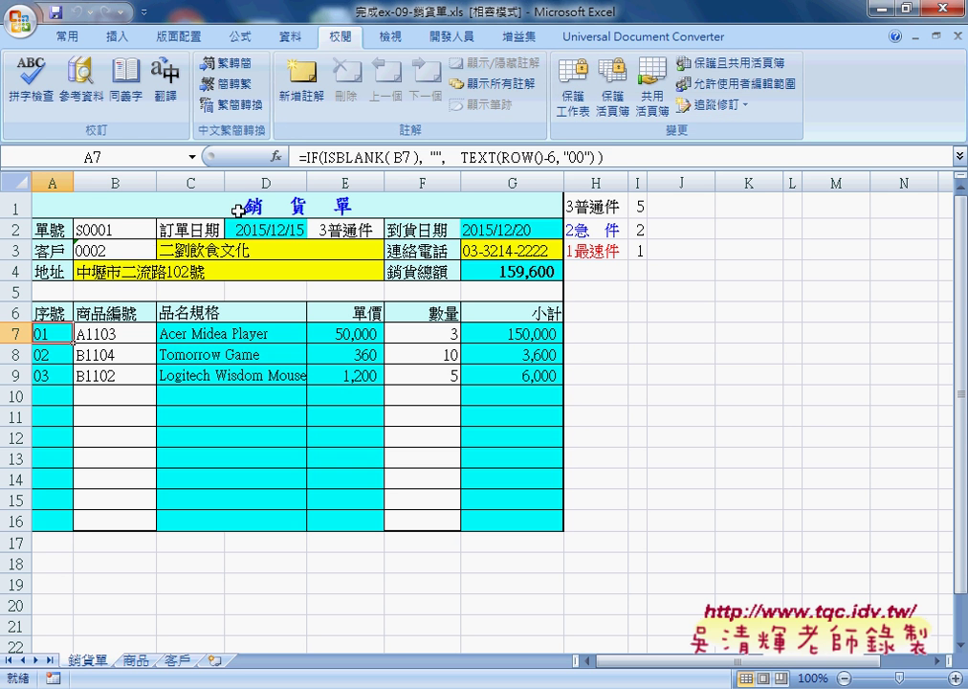
Step: Check B2 and D2, then drop down E2's list of 3普通件, 2急 件 and 1最速件
{"action": "left_click", "coordinate": [134, 231]}
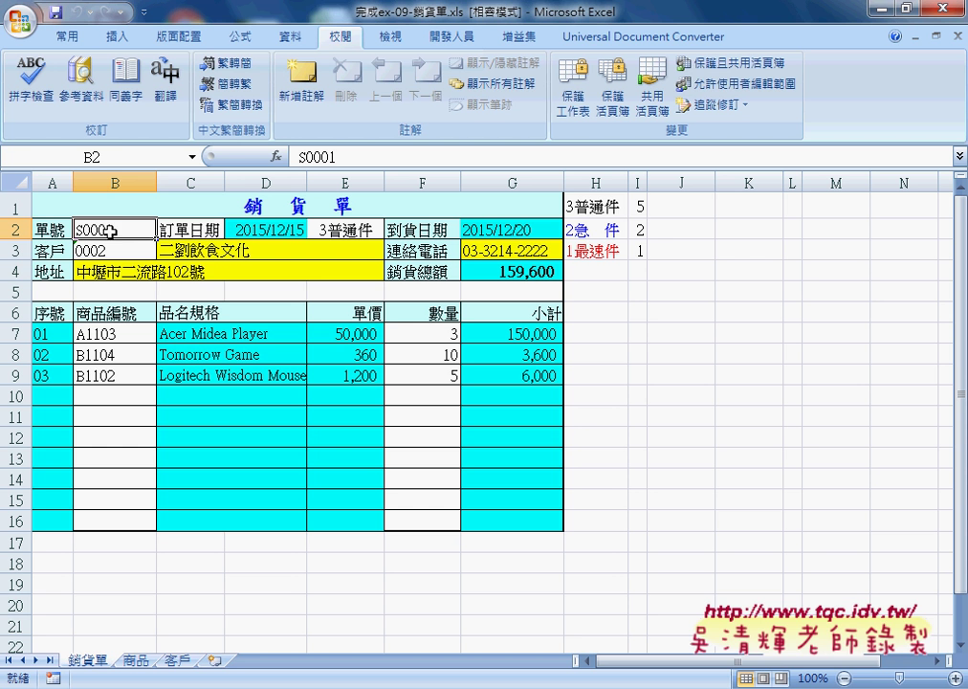
{"action": "left_click", "coordinate": [271, 229]}
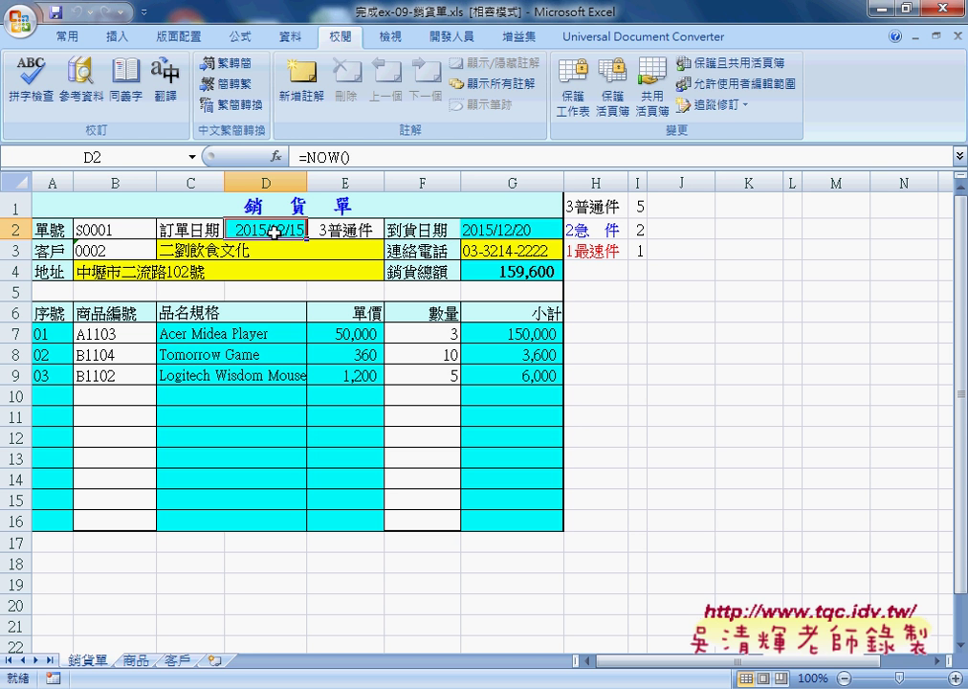
{"action": "left_click", "coordinate": [354, 230]}
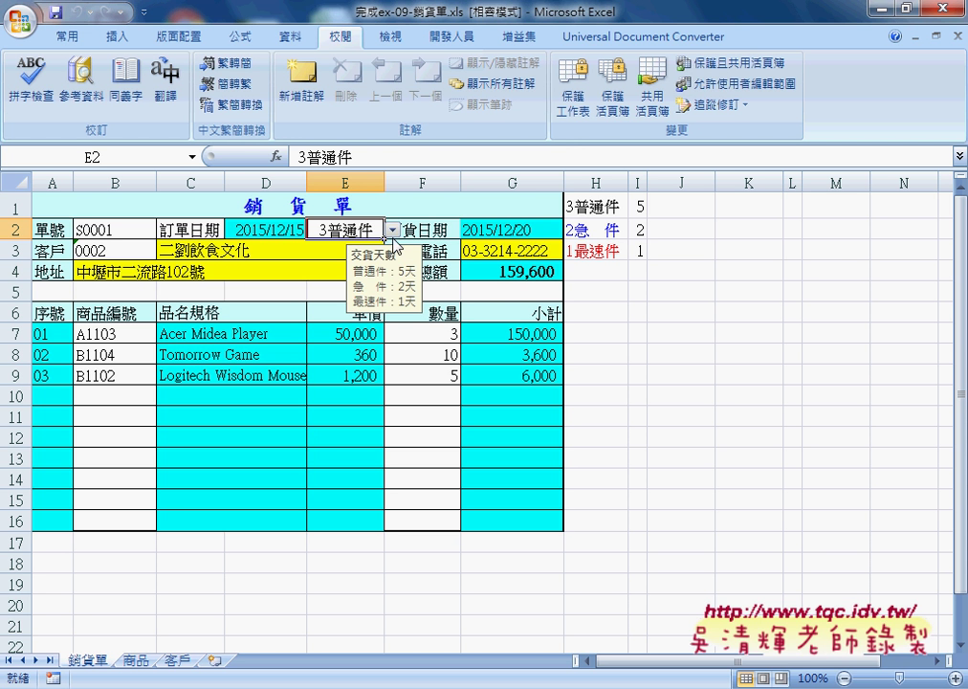
{"action": "left_click", "coordinate": [393, 230]}
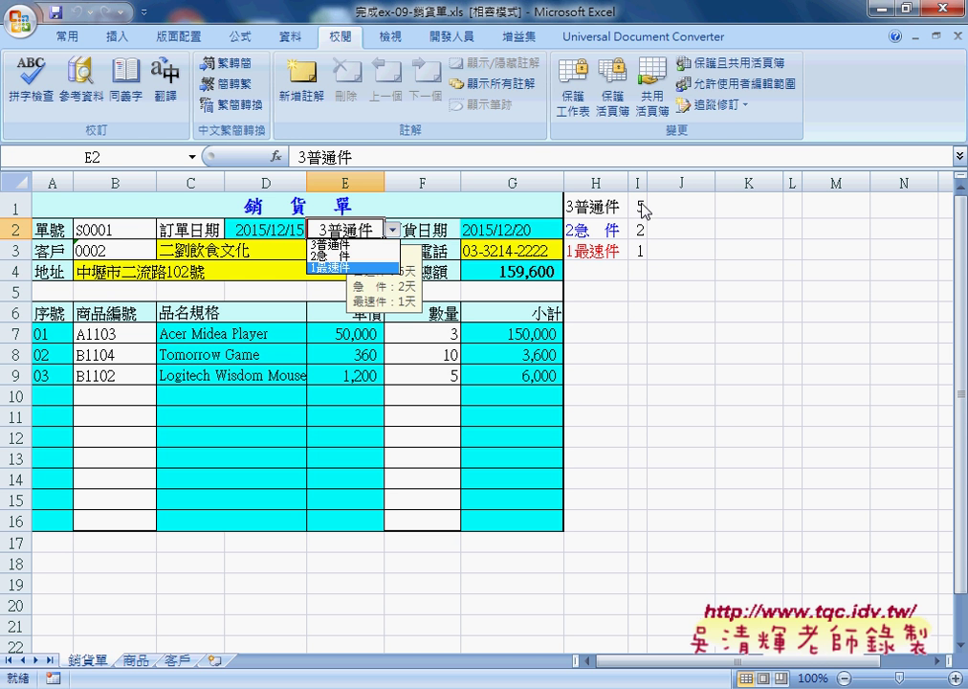
Step: Cut the delivery-type lookup values in H1:I3 from the 銷貨單 sheet
{"action": "left_click_drag", "start_coordinate": [640, 253], "coordinate": [586, 206]}
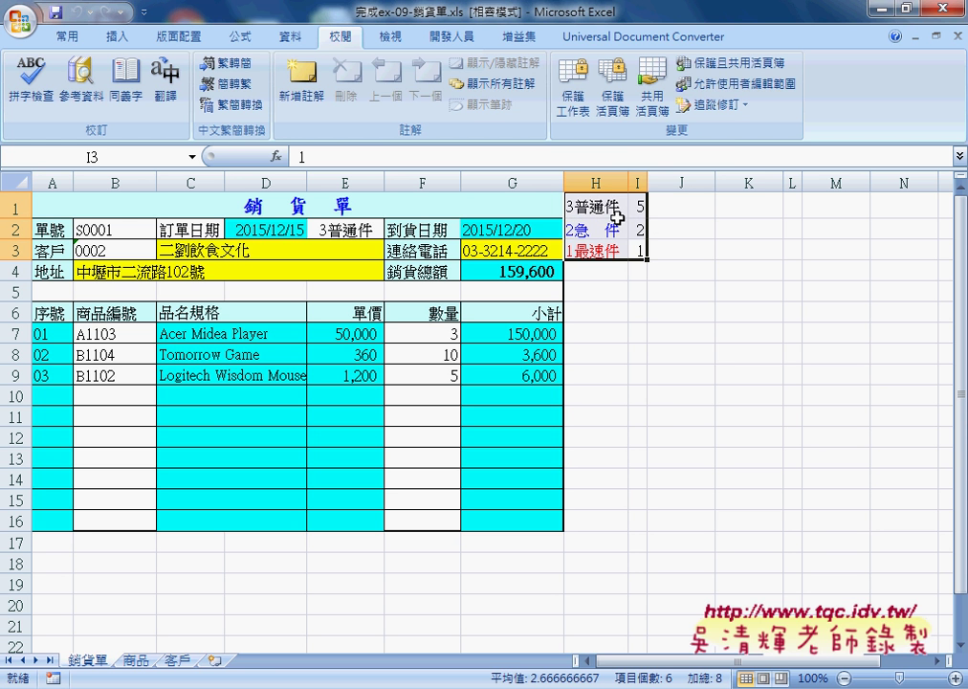
{"action": "right_click", "coordinate": [617, 219]}
{"action": "left_click", "coordinate": [651, 167]}
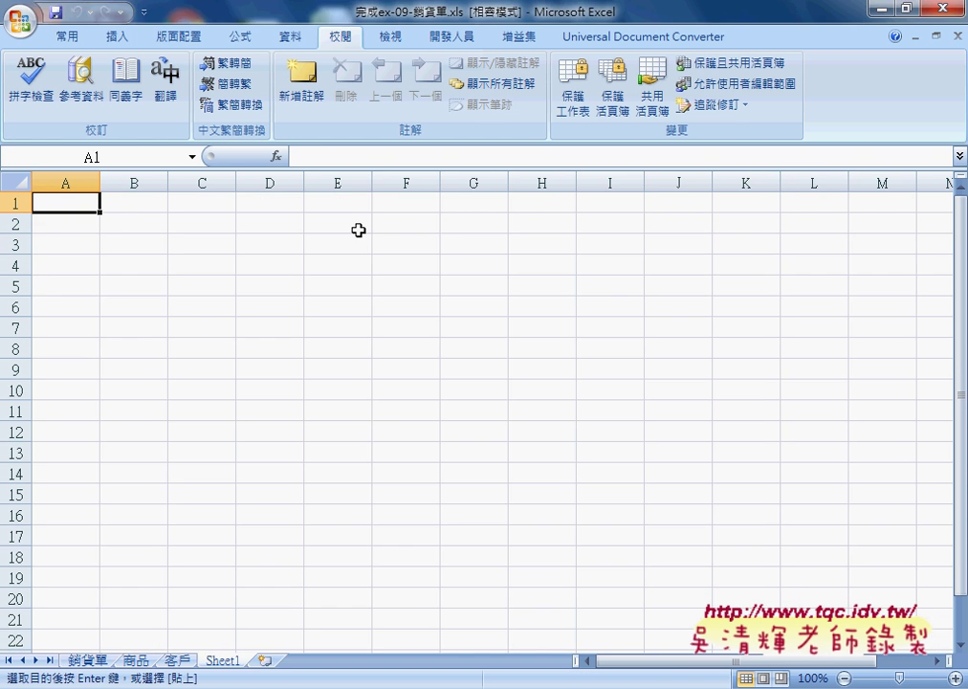
Step: Rename the new Sheet1 to 郵寄 and paste the delivery-type table at A2
{"action": "double_click", "coordinate": [223, 661]}
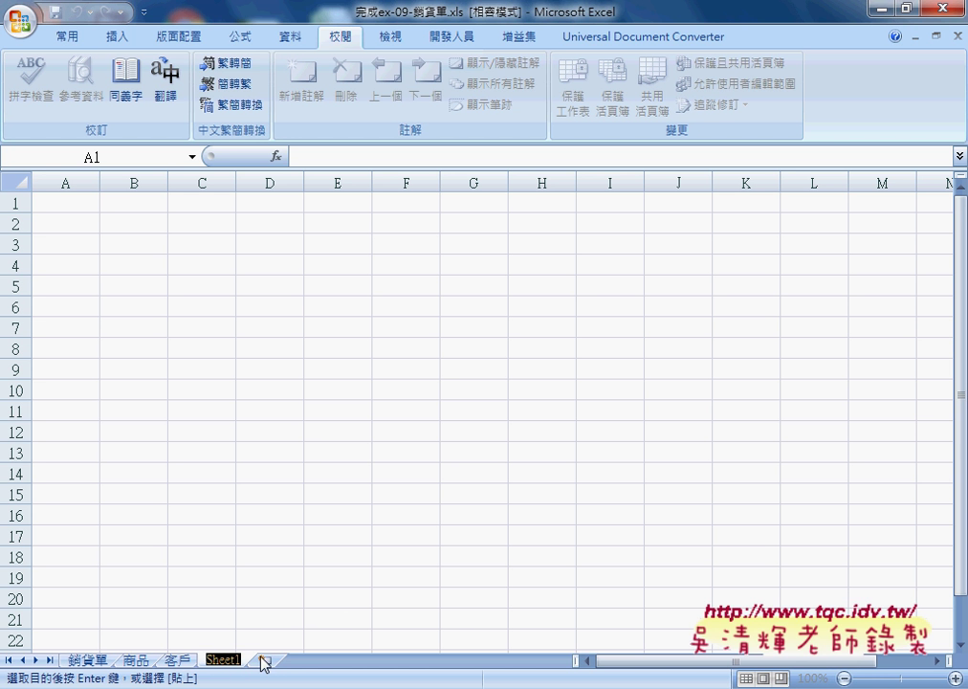
{"action": "left_click", "coordinate": [88, 661]}
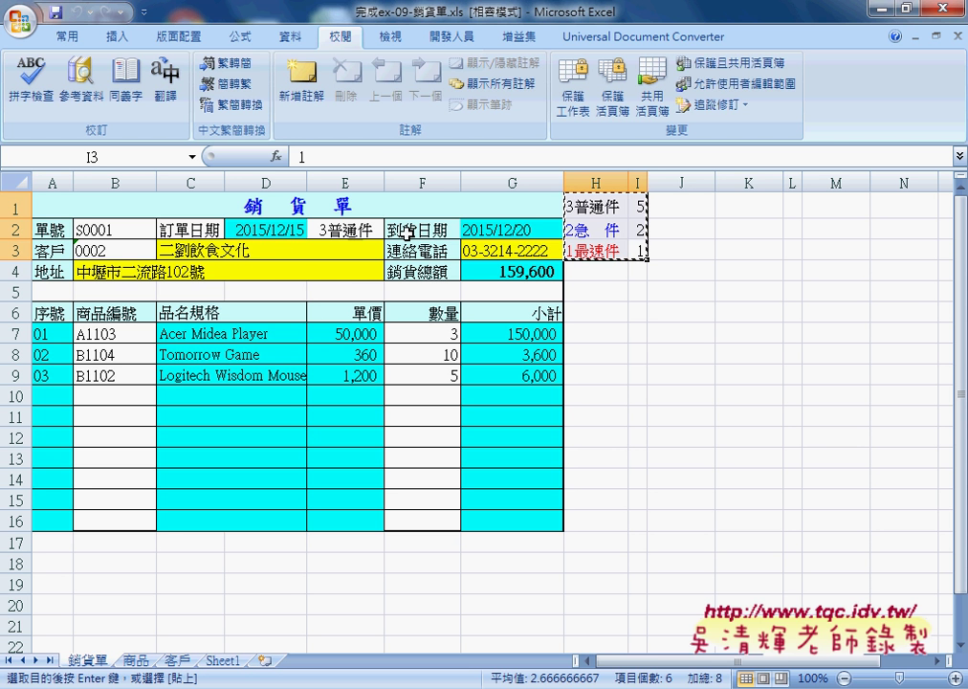
{"action": "left_click", "coordinate": [224, 660]}
{"action": "left_click_drag", "start_coordinate": [224, 660], "coordinate": [268, 652]}
{"action": "type", "text": "e"}
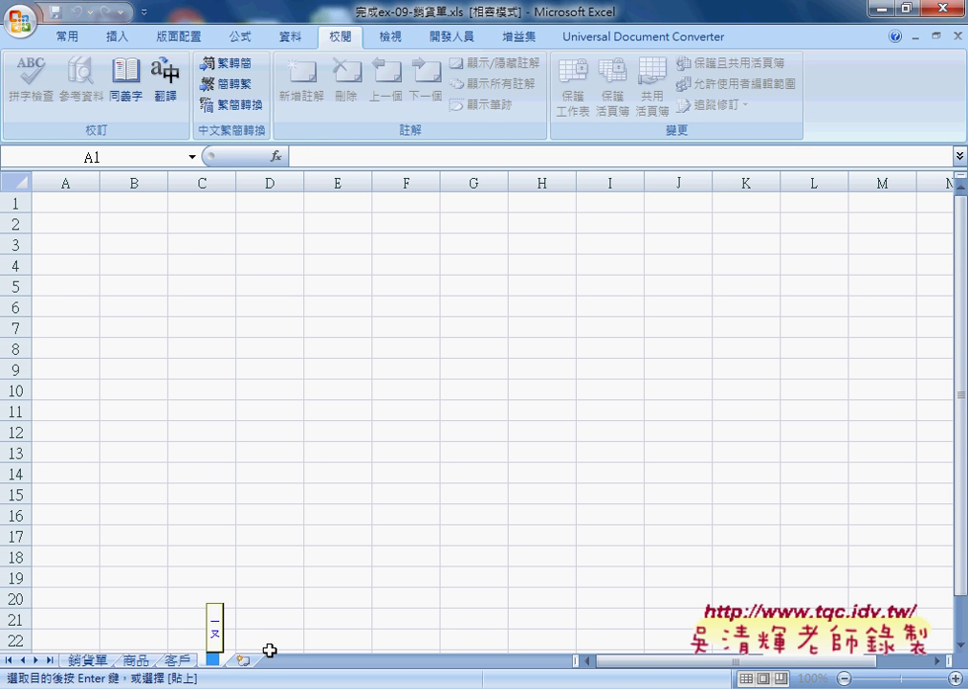
{"action": "type", "text": "由"}
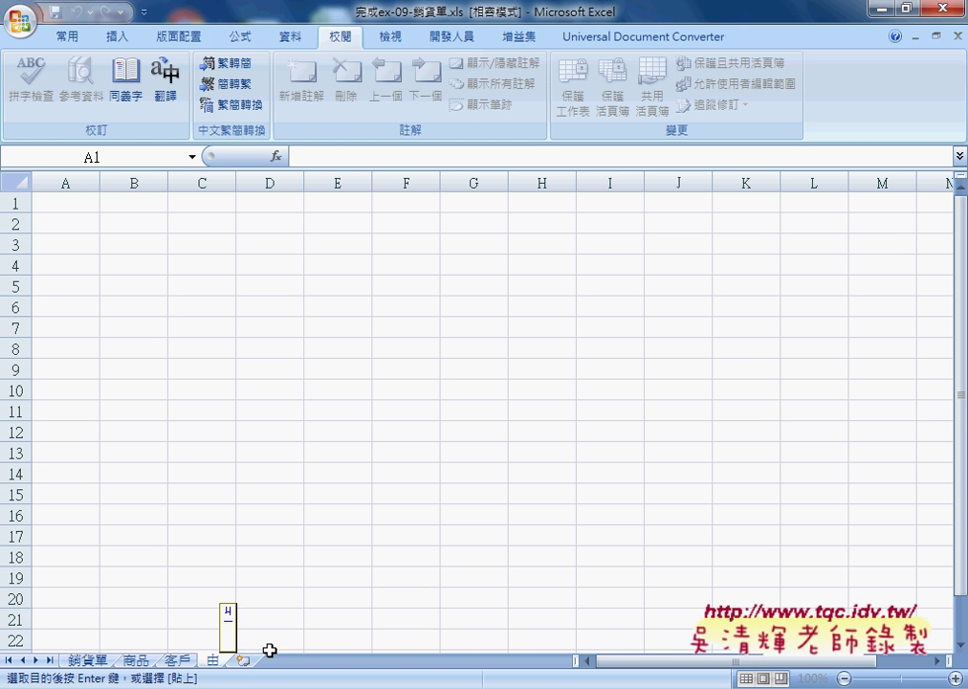
{"action": "type", "text": "寄"}
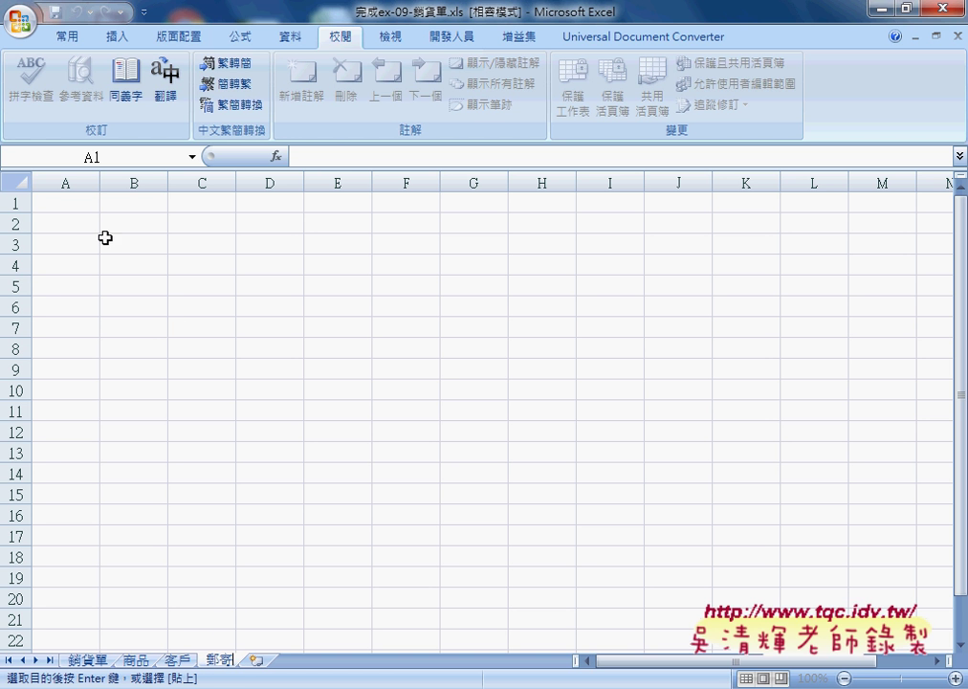
{"action": "left_click", "coordinate": [78, 220]}
{"action": "key", "text": "ctrl+v"}
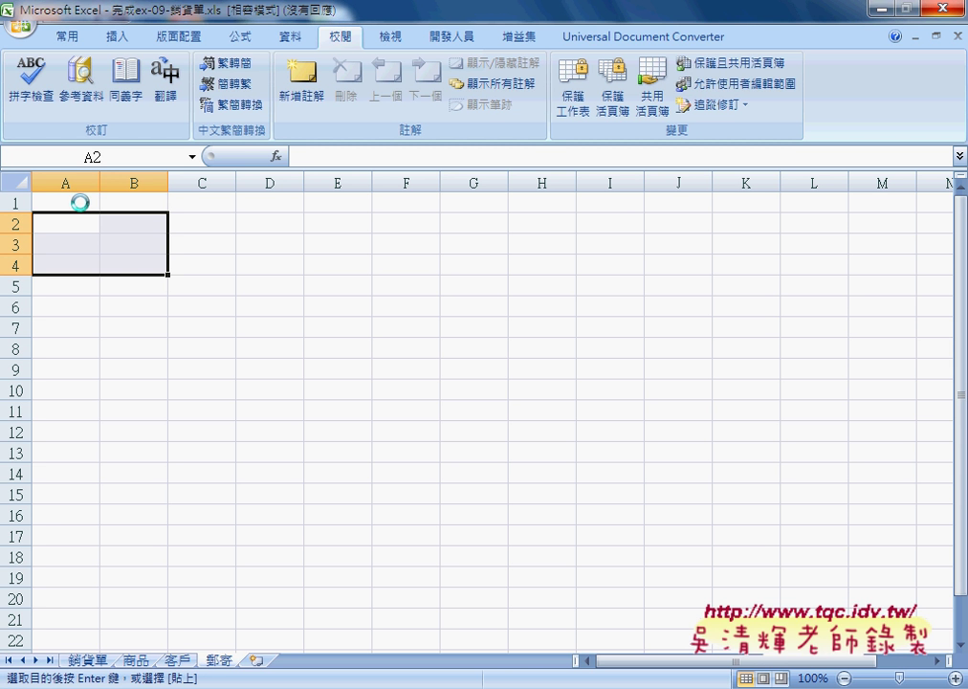
Step: Enter the headings 郵寄 in A1 and 天數 in B1
{"action": "left_click", "coordinate": [63, 201]}
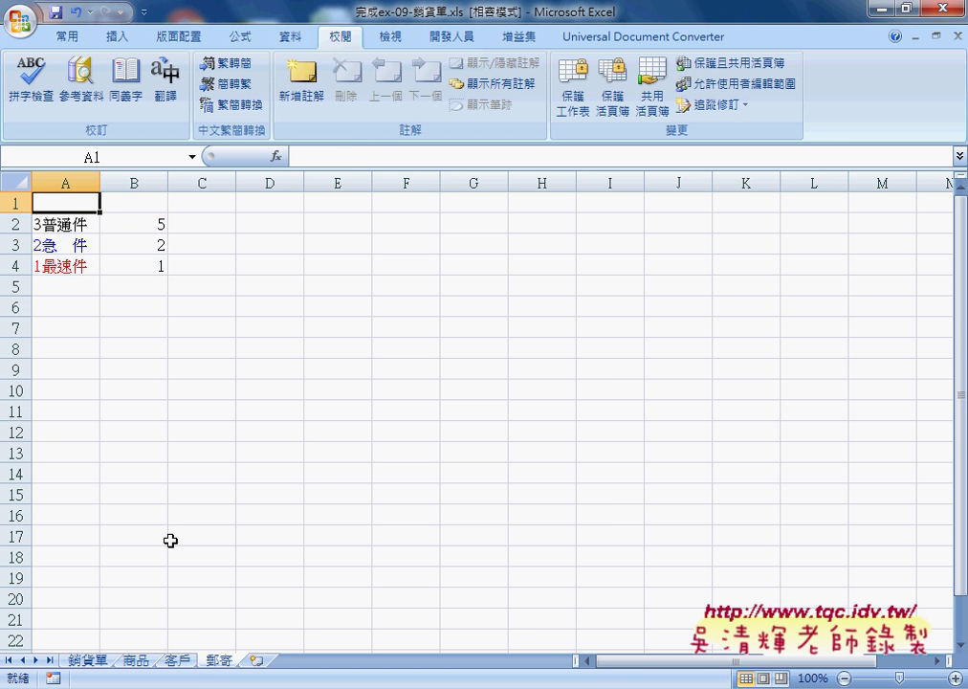
{"action": "double_click", "coordinate": [218, 661]}
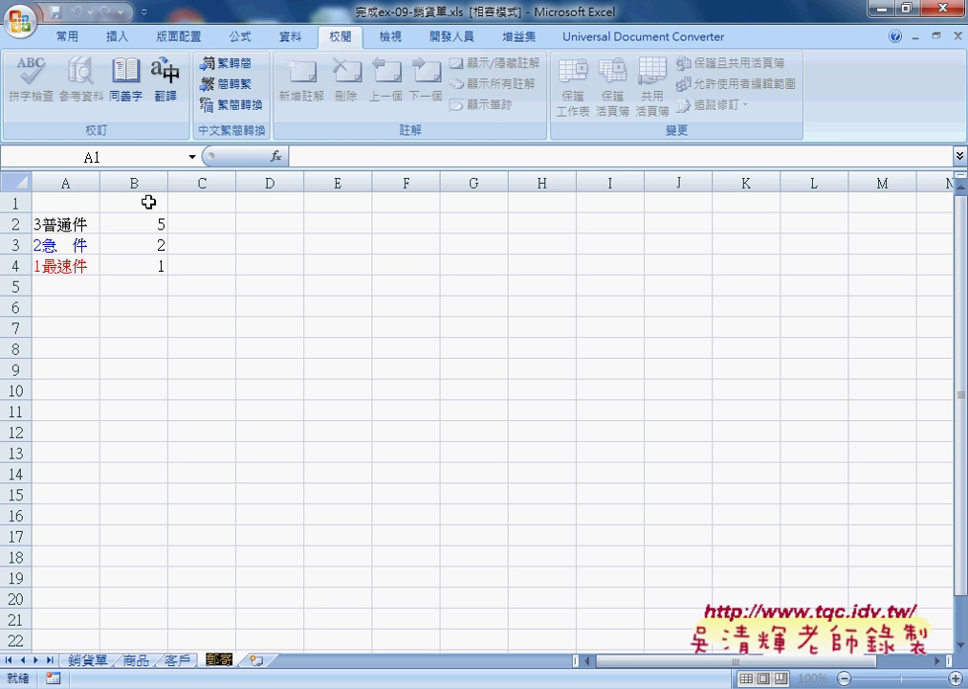
{"action": "key", "text": "Return"}
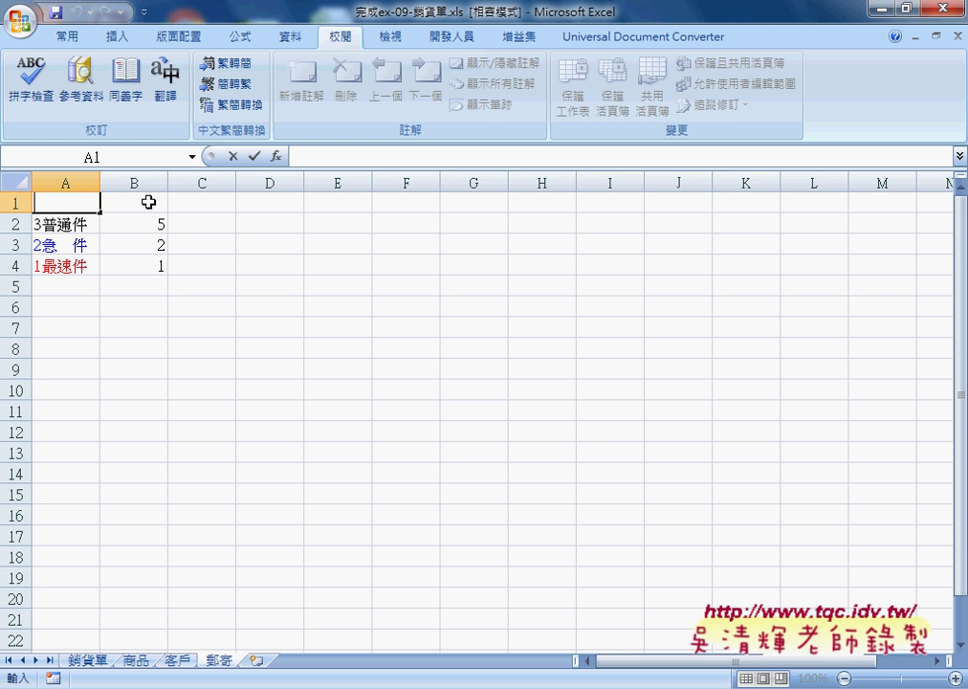
{"action": "left_click", "coordinate": [134, 224]}
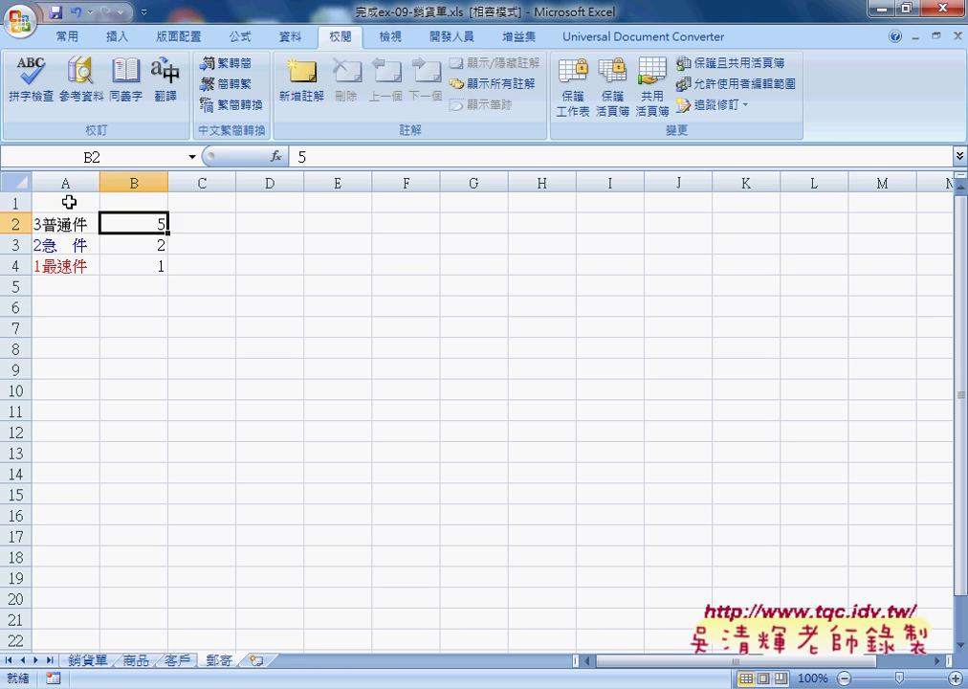
{"action": "left_click", "coordinate": [65, 201]}
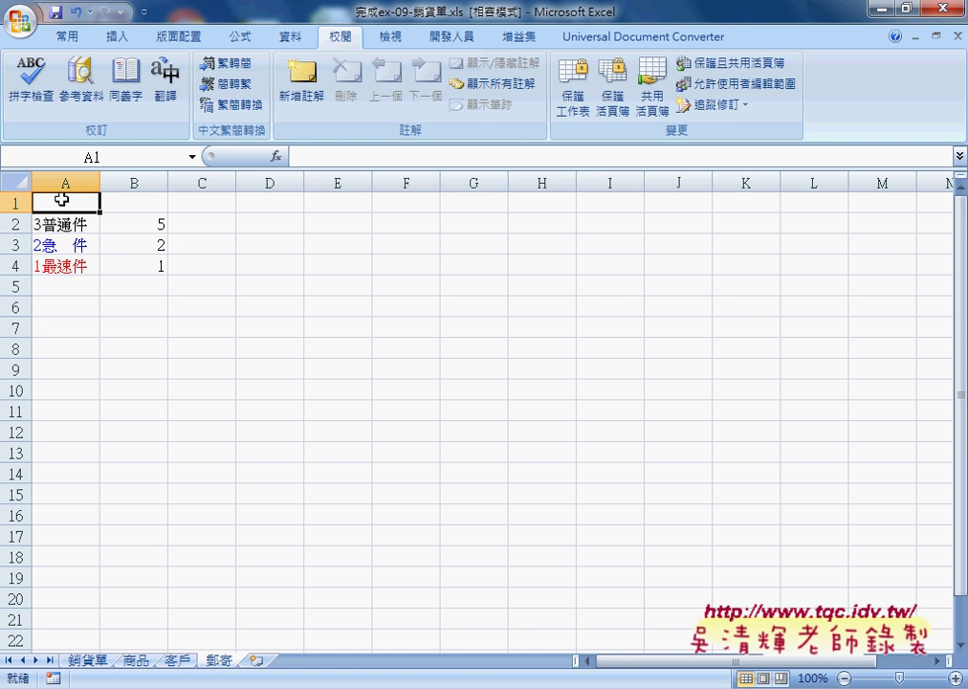
{"action": "key", "text": "ctrl+v"}
{"action": "left_click", "coordinate": [144, 204]}
{"action": "type", "text": "ㄊ"}
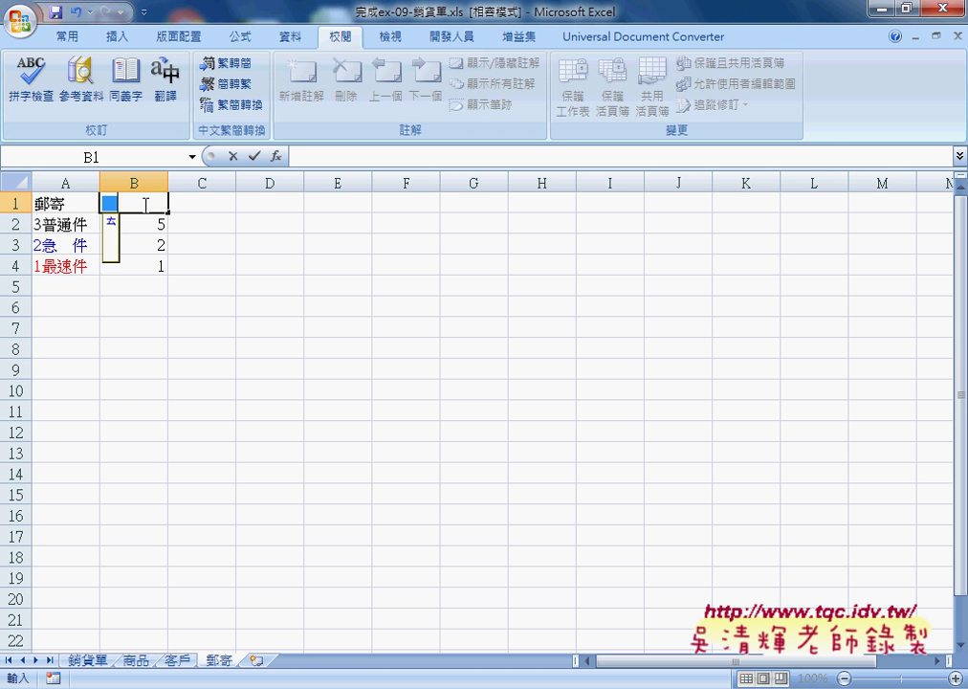
{"action": "type", "text": "天"}
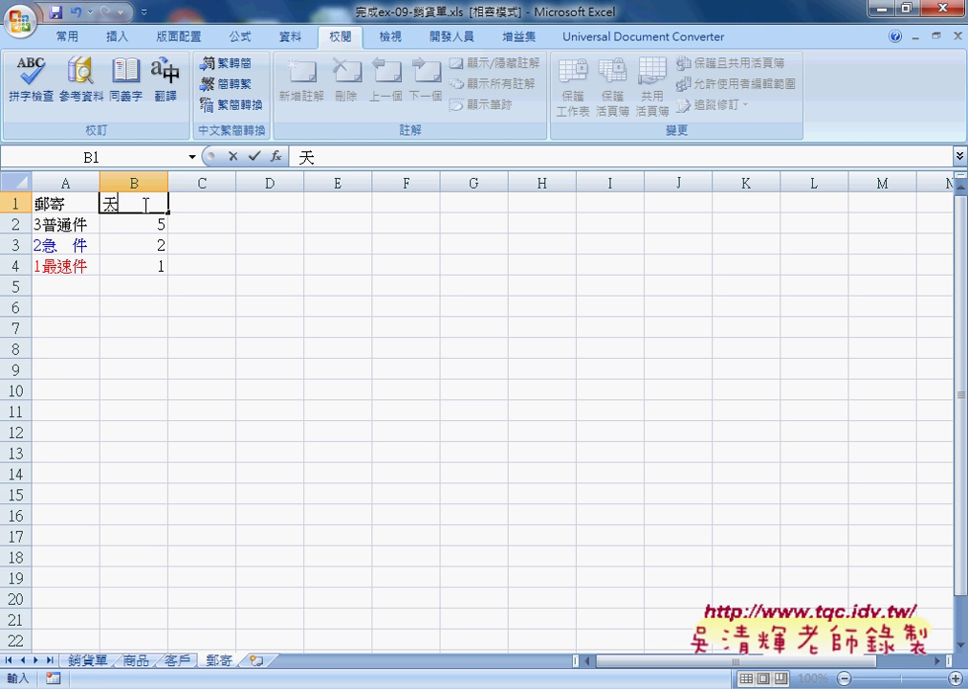
{"action": "type", "text": "數"}
{"action": "left_click", "coordinate": [141, 285]}
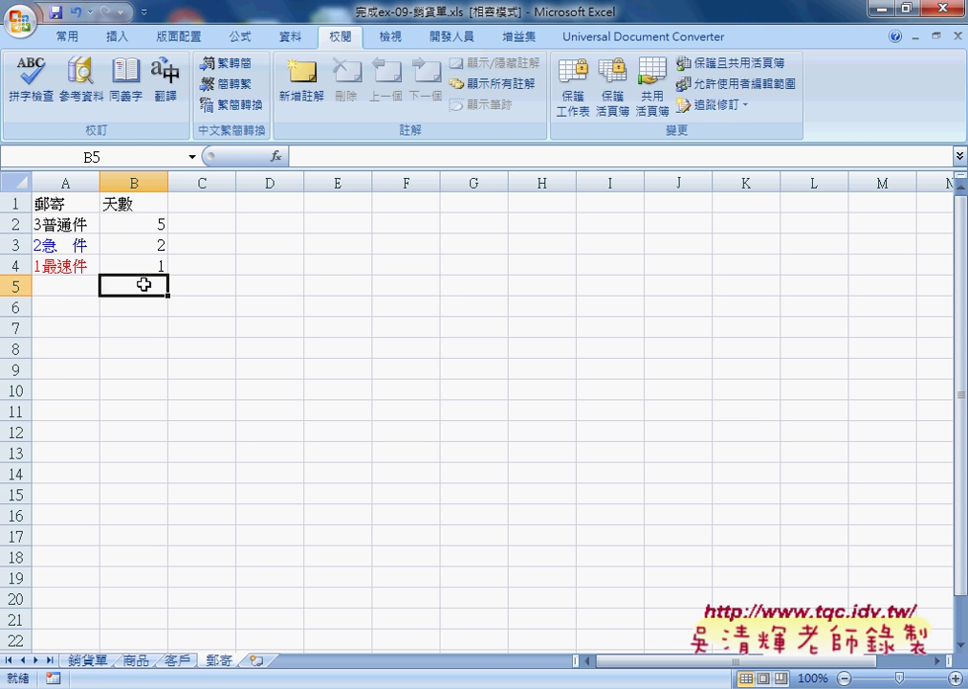
Step: Check E2's delivery-type validation on 銷貨單, then select A1:A4 on 郵寄
{"action": "left_click", "coordinate": [105, 661]}
{"action": "left_click", "coordinate": [369, 229]}
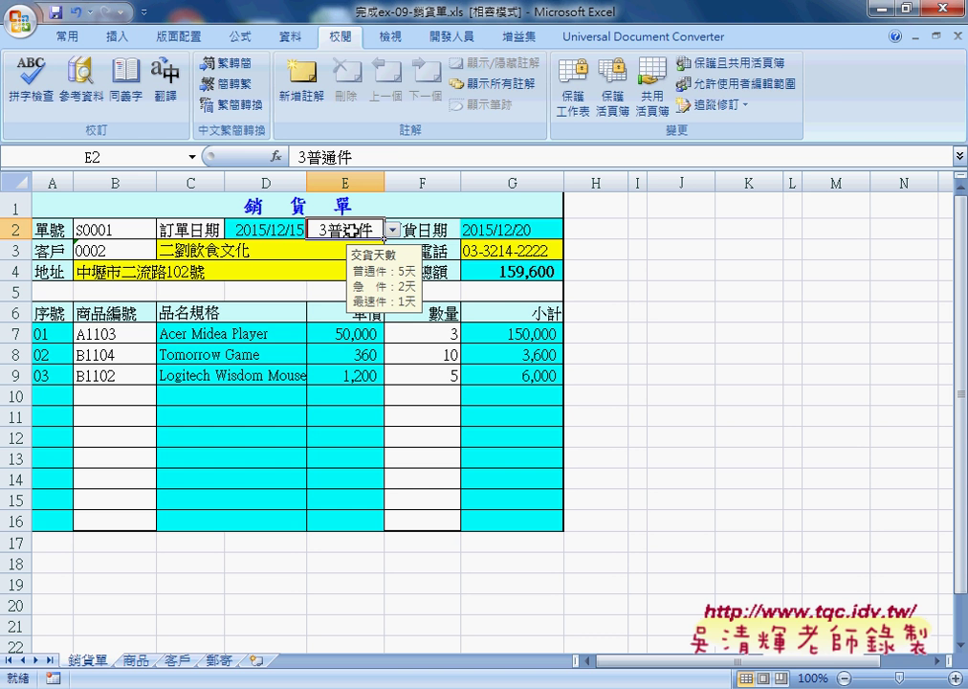
{"action": "left_click", "coordinate": [292, 40]}
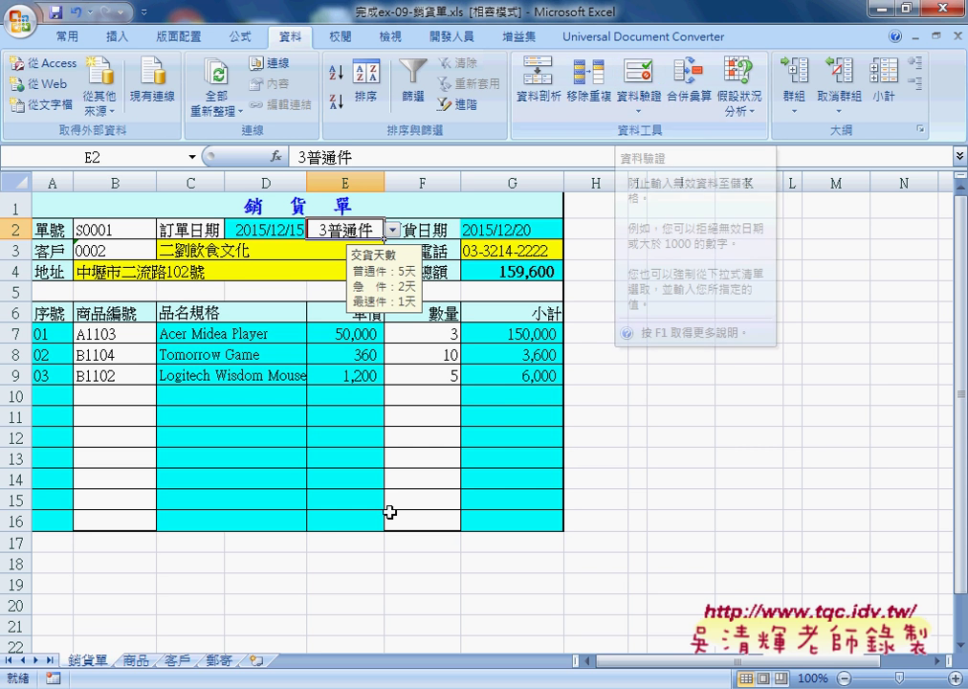
{"action": "left_click", "coordinate": [222, 660]}
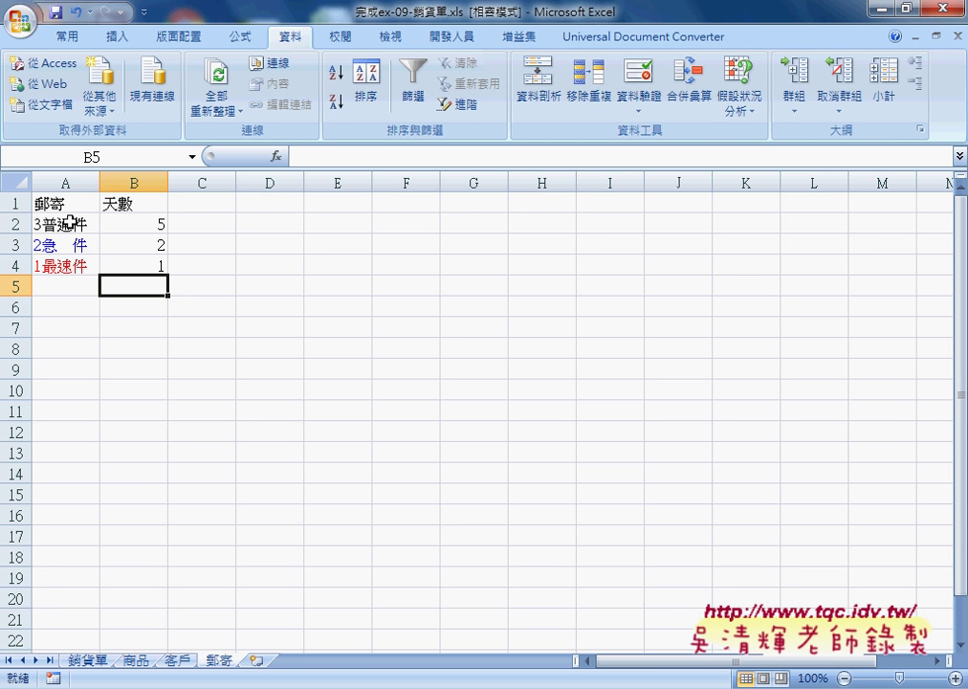
{"action": "left_click_drag", "start_coordinate": [65, 204], "coordinate": [66, 272]}
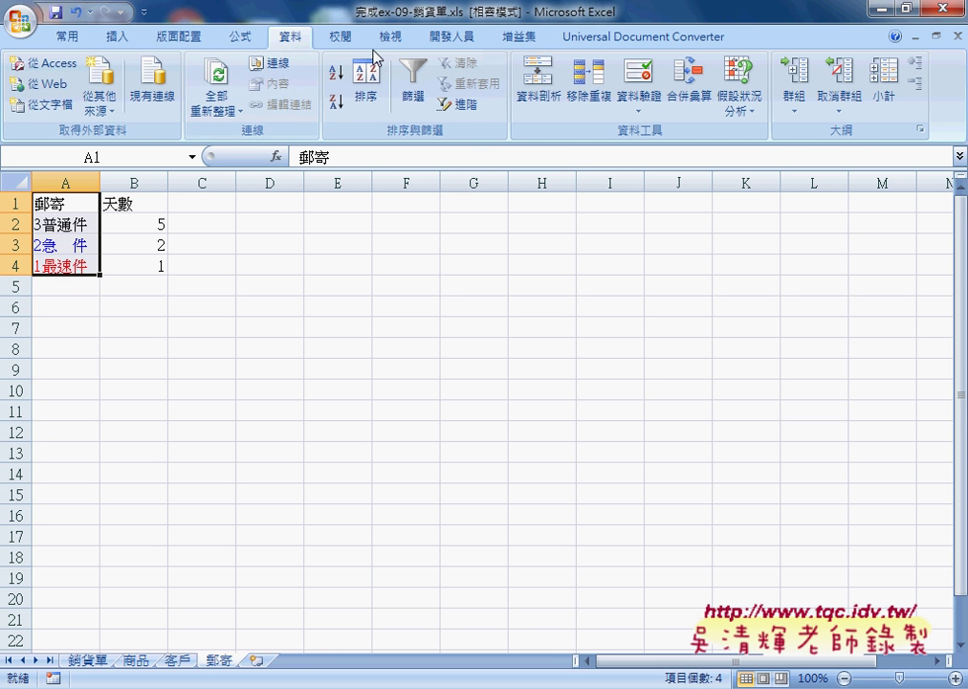
Step: Name A2:A4 郵寄 from the top row, confirm its range, and return to 銷貨單
{"action": "left_click", "coordinate": [242, 38]}
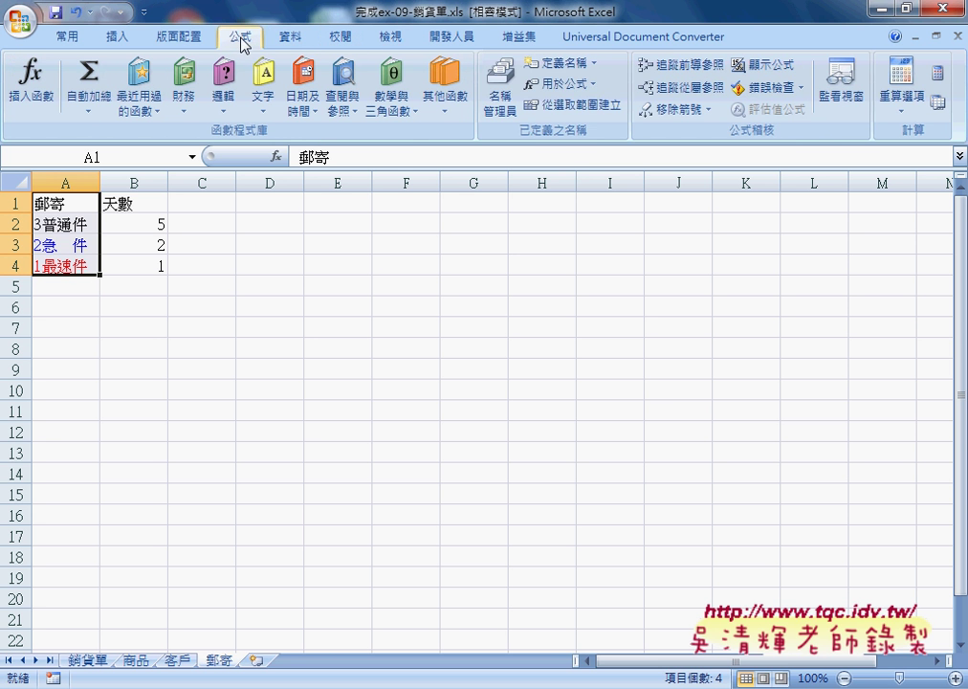
{"action": "left_click", "coordinate": [579, 106]}
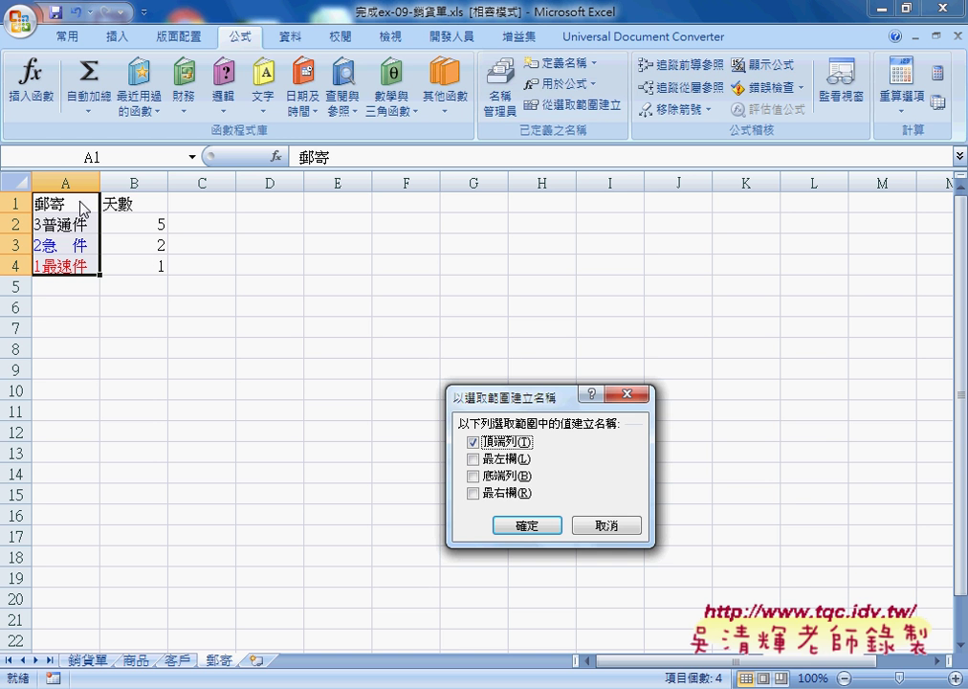
{"action": "left_click", "coordinate": [538, 527]}
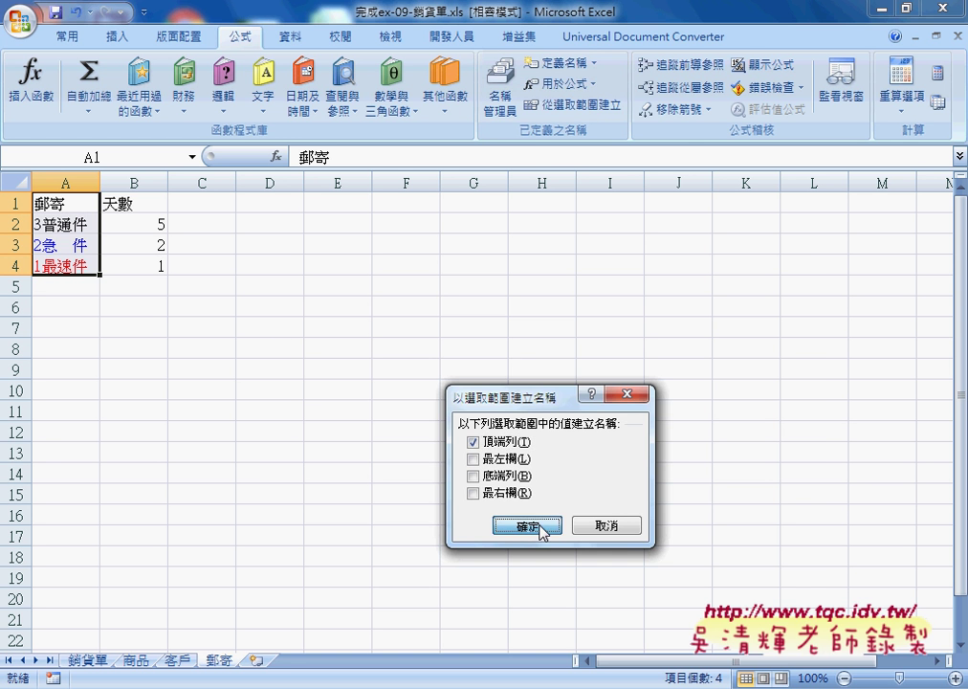
{"action": "left_click", "coordinate": [503, 107]}
{"action": "left_click", "coordinate": [335, 389]}
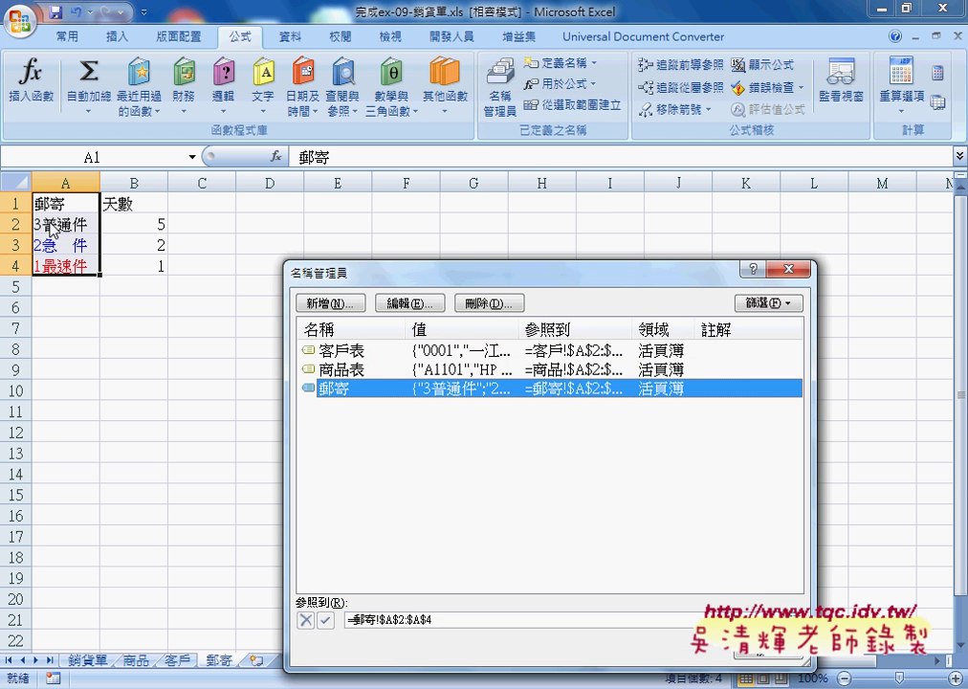
{"action": "left_click", "coordinate": [775, 654]}
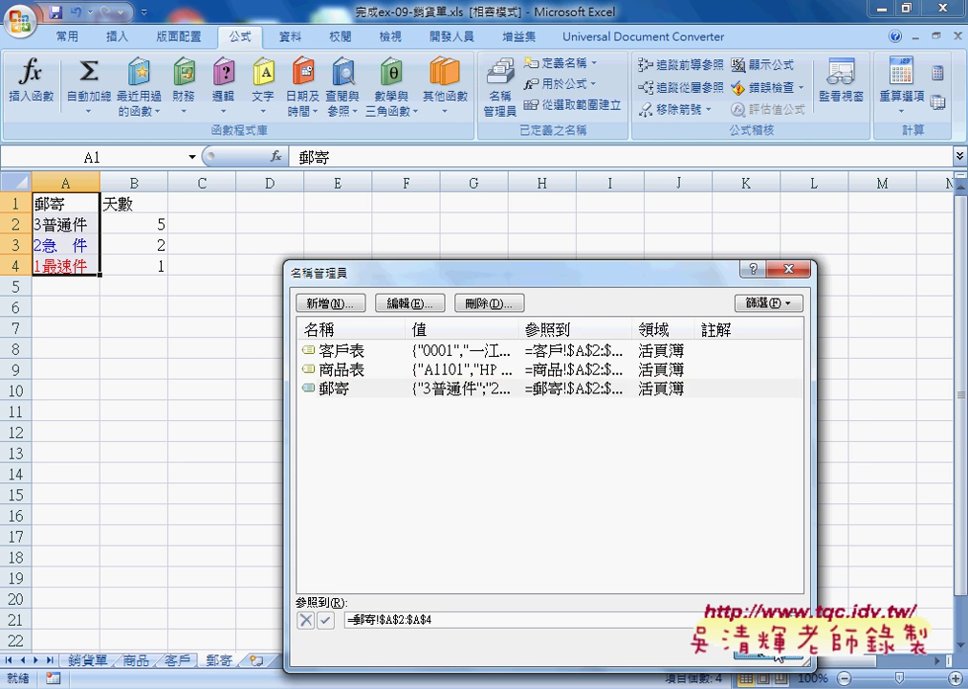
{"action": "left_click", "coordinate": [100, 661]}
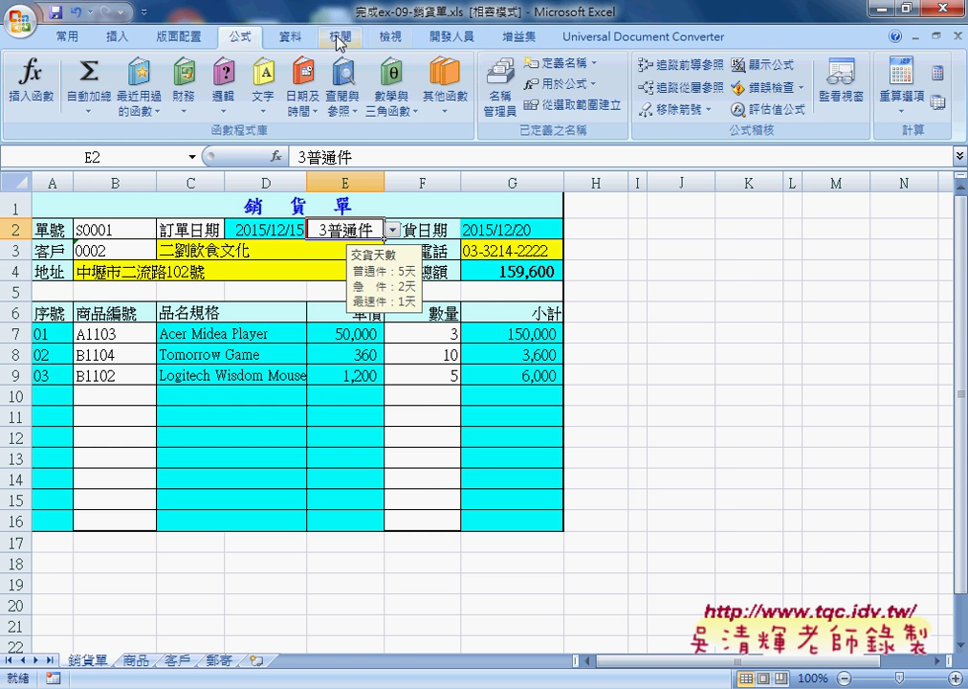
Step: Replace E2's broken #REF! list source with the named range 郵寄
{"action": "left_click", "coordinate": [289, 39]}
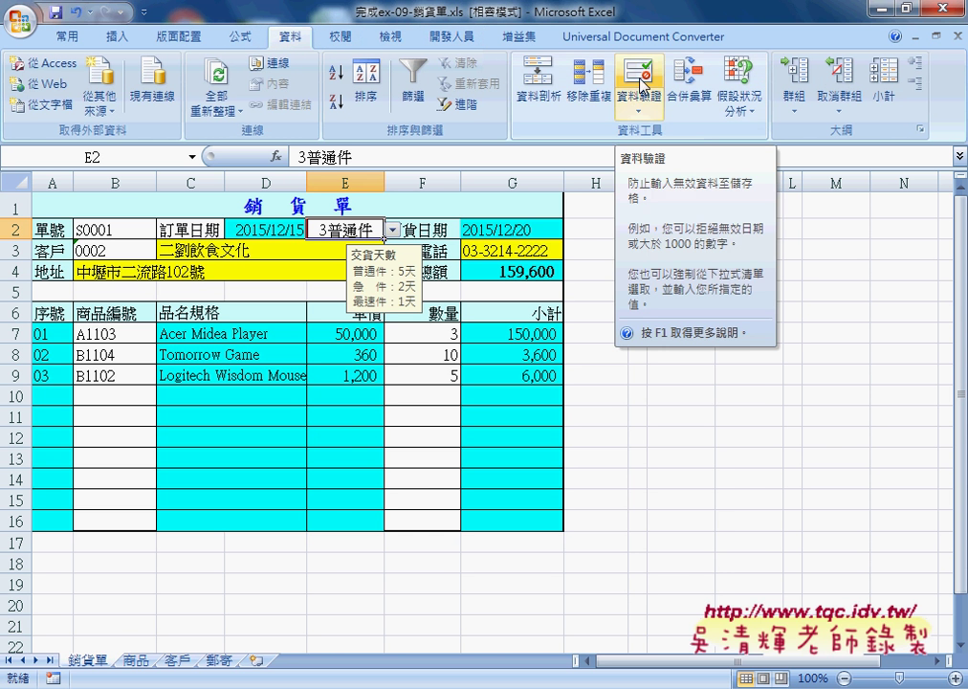
{"action": "left_click", "coordinate": [639, 76]}
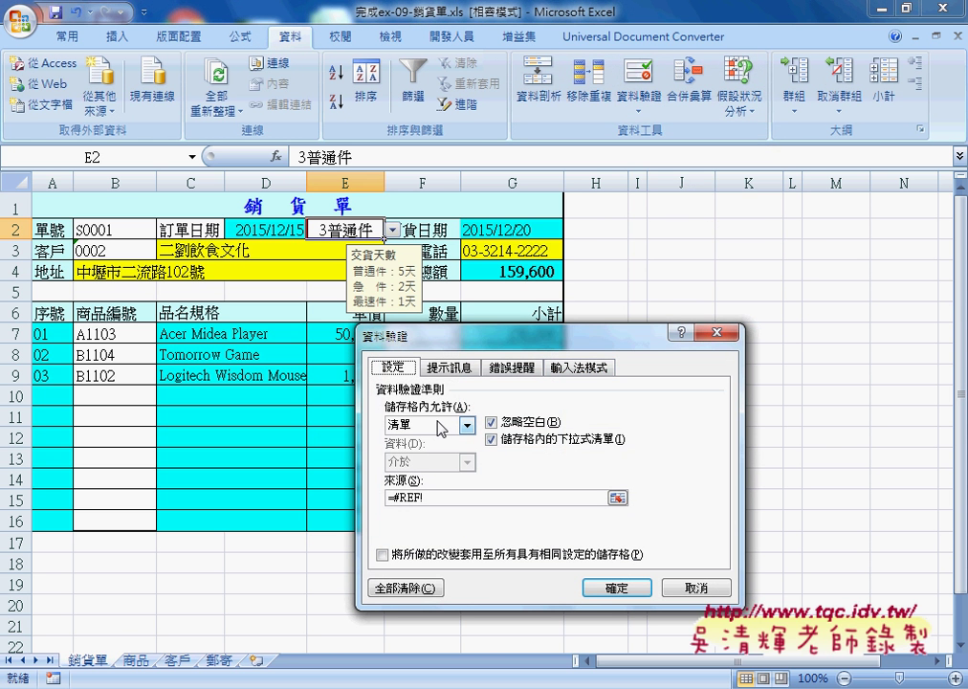
{"action": "left_click_drag", "start_coordinate": [447, 494], "coordinate": [386, 497]}
{"action": "key", "text": "Delete"}
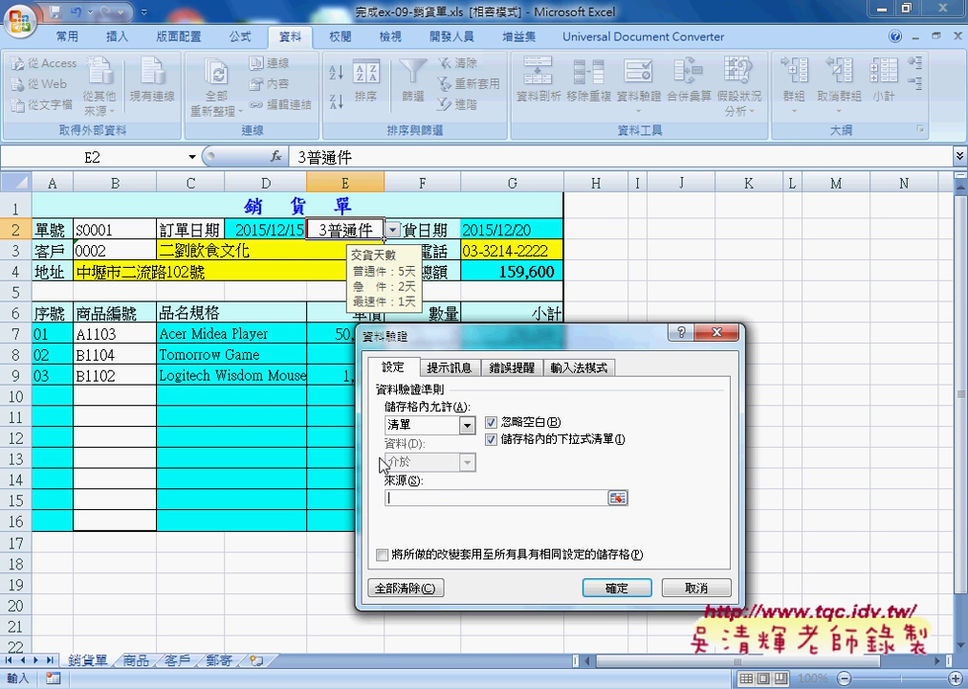
{"action": "key", "text": "F3"}
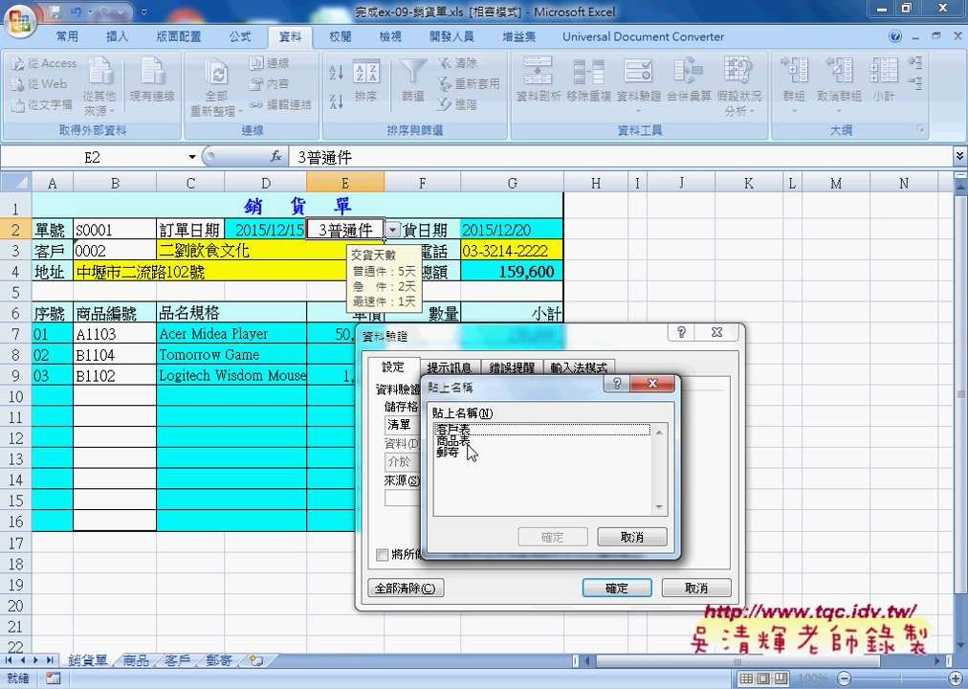
{"action": "left_click", "coordinate": [450, 453]}
{"action": "left_click", "coordinate": [559, 538]}
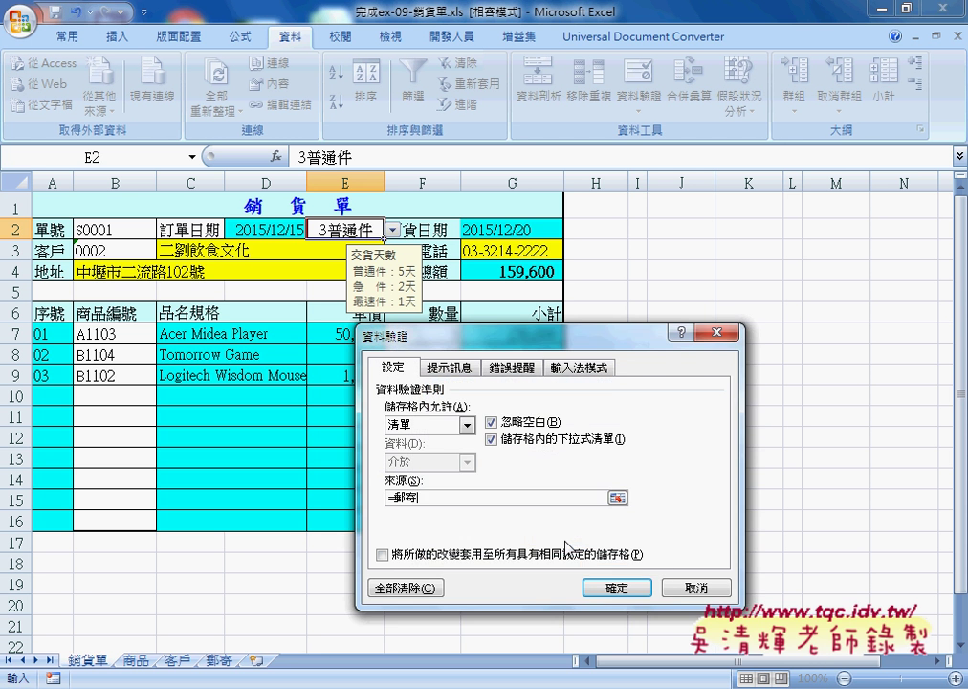
Step: Review E2's 交貨天數 input message text for the three delivery types
{"action": "left_click", "coordinate": [449, 367]}
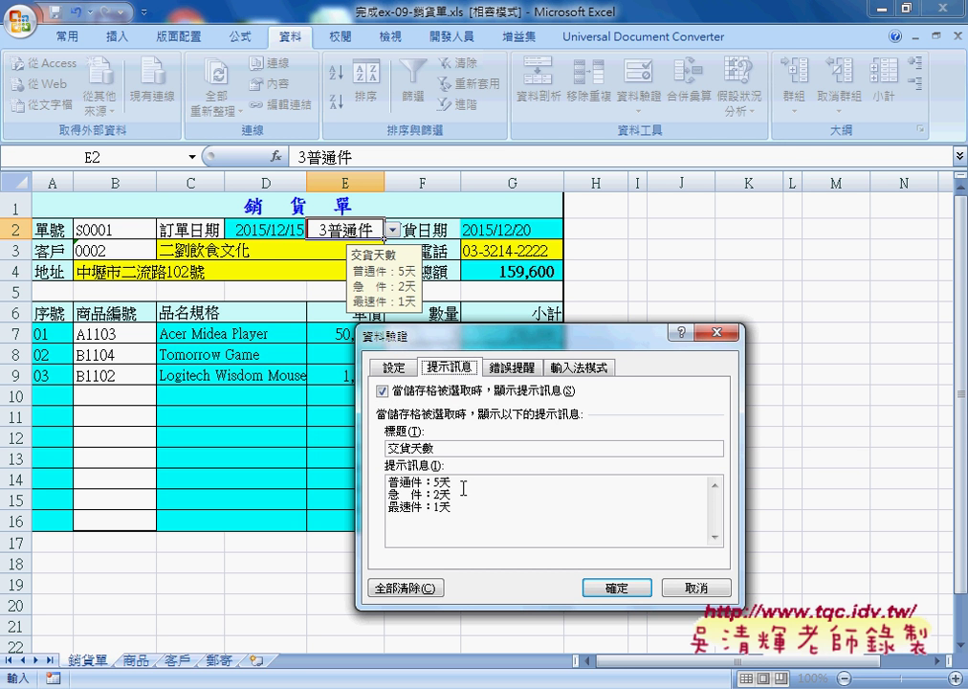
{"action": "left_click_drag", "start_coordinate": [431, 335], "coordinate": [513, 201]}
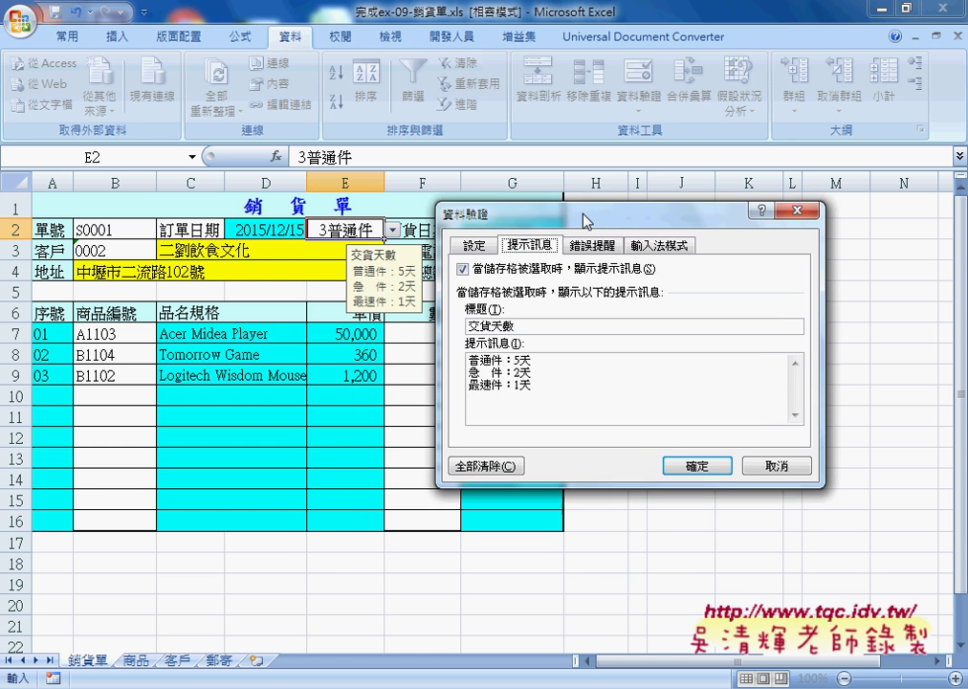
{"action": "left_click_drag", "start_coordinate": [469, 344], "coordinate": [528, 377]}
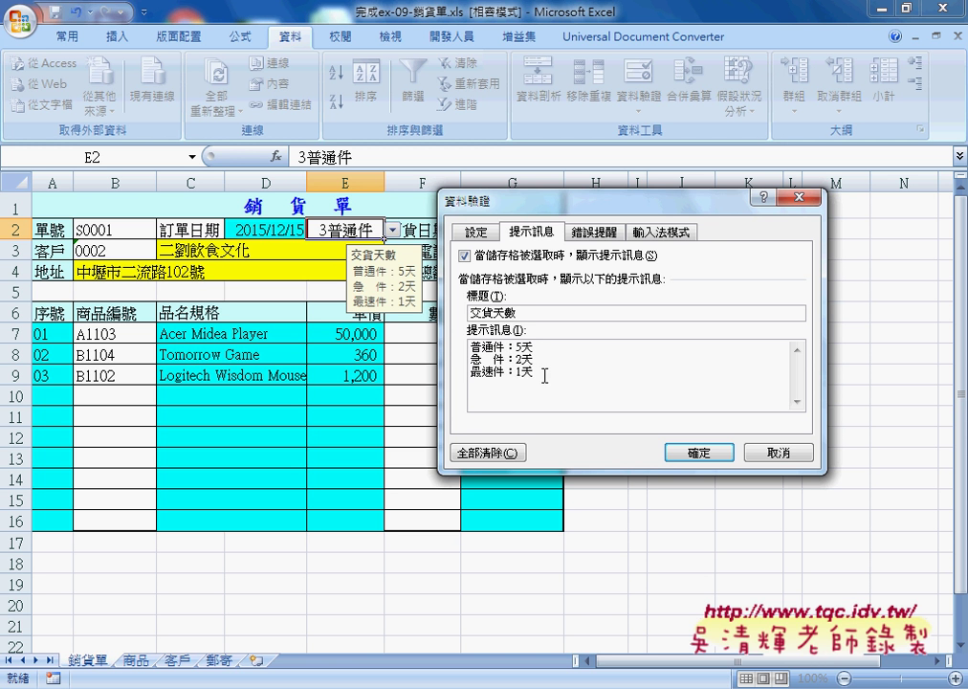
{"action": "left_click_drag", "start_coordinate": [542, 373], "coordinate": [469, 342]}
{"action": "left_click", "coordinate": [679, 456]}
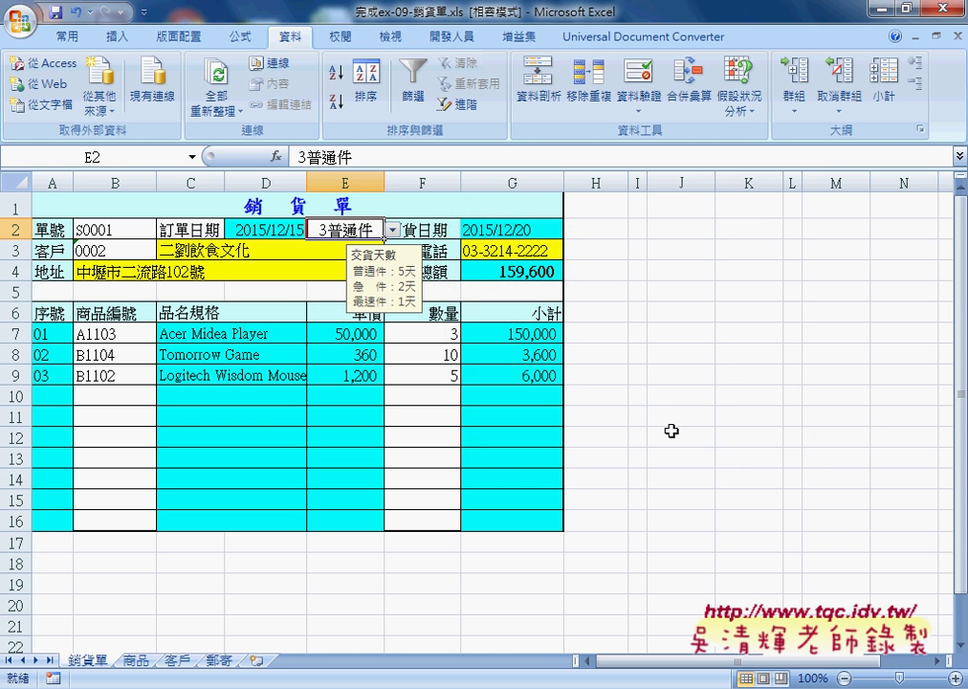
{"action": "left_click", "coordinate": [681, 333]}
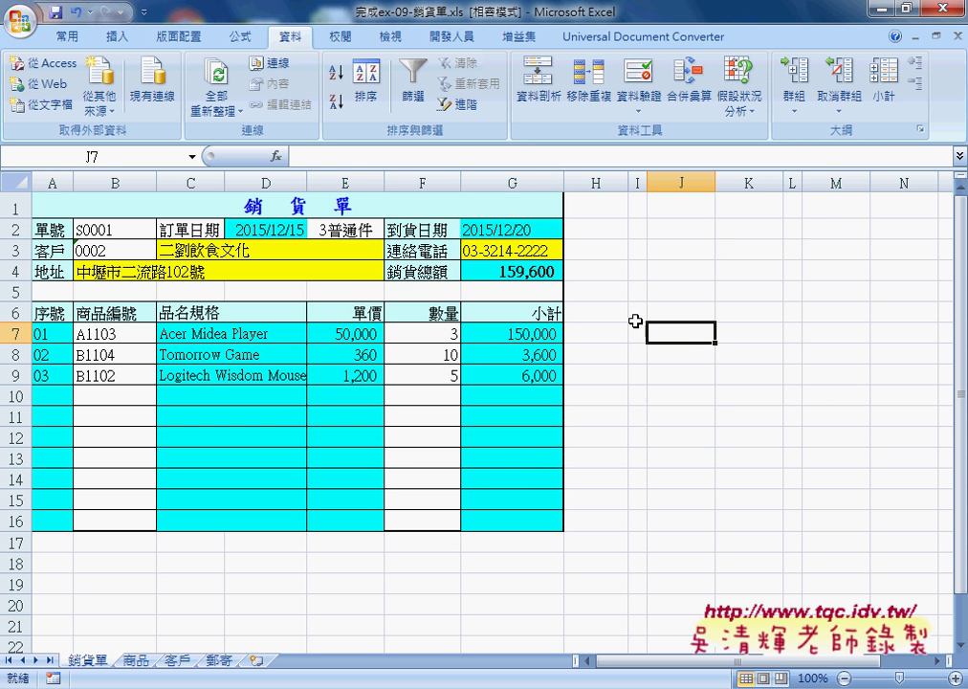
{"action": "left_click", "coordinate": [354, 231]}
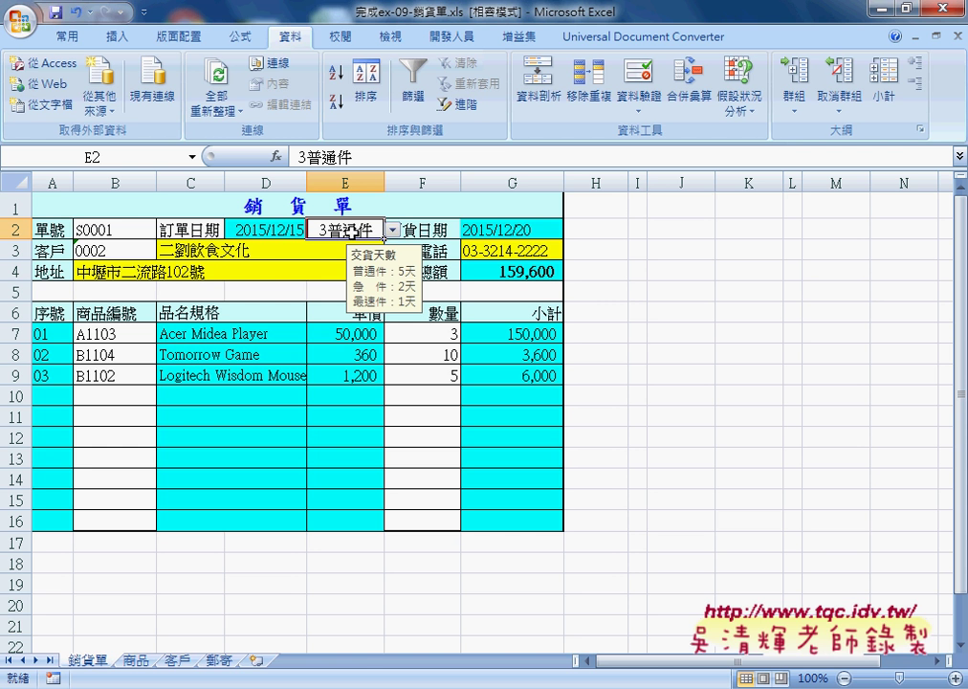
{"action": "left_click", "coordinate": [392, 230]}
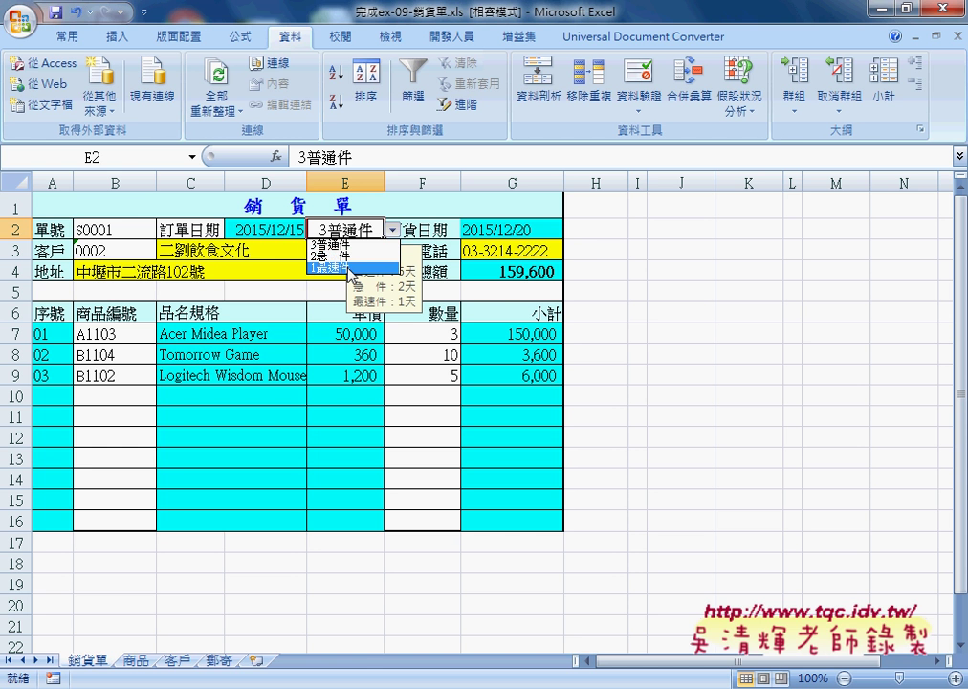
{"action": "left_click", "coordinate": [652, 251]}
{"action": "left_click", "coordinate": [392, 230]}
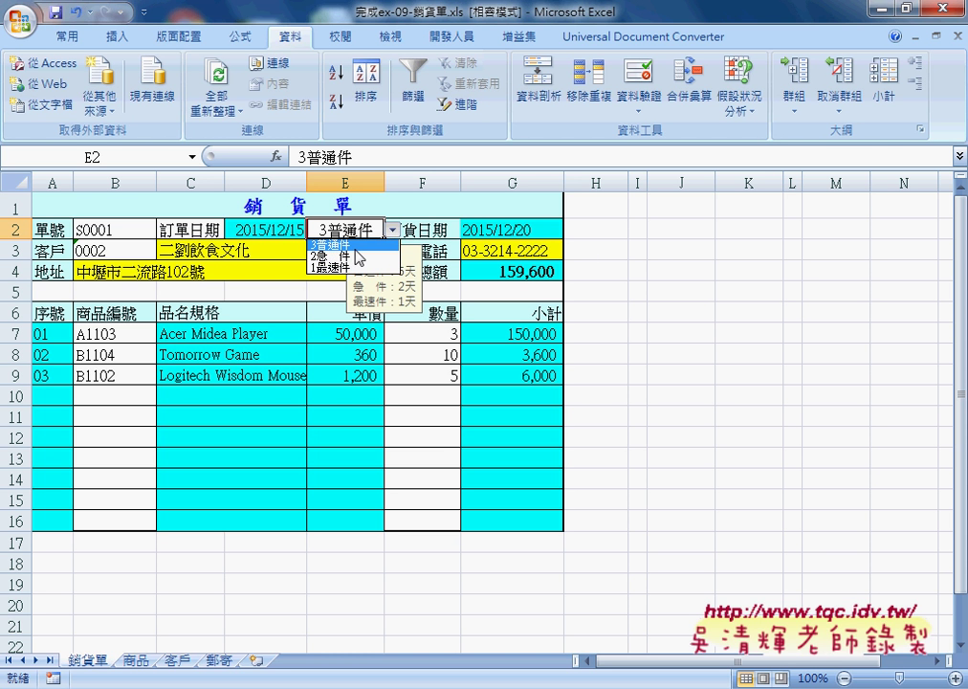
{"action": "mouse_move", "coordinate": [226, 237]}
{"action": "left_mouse_down"}
{"action": "mouse_move", "coordinate": [273, 229]}
{"action": "mouse_move", "coordinate": [335, 247]}
{"action": "mouse_move", "coordinate": [327, 236]}
{"action": "mouse_move", "coordinate": [340, 245]}
{"action": "mouse_move", "coordinate": [350, 228]}
{"action": "left_mouse_up"}
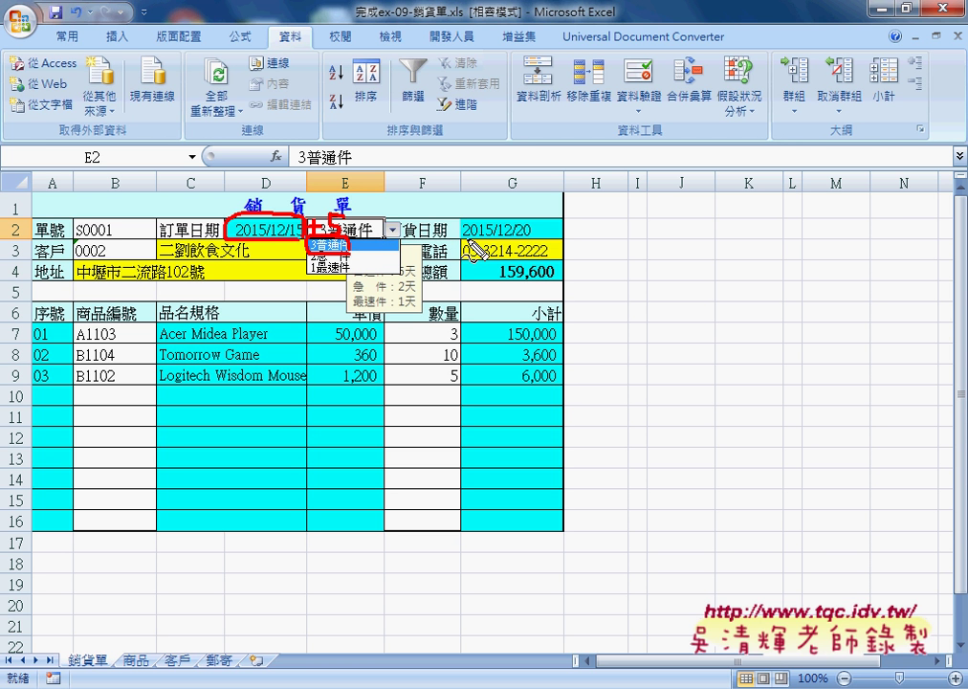
{"action": "key", "text": "Escape"}
{"action": "key", "text": "Escape"}
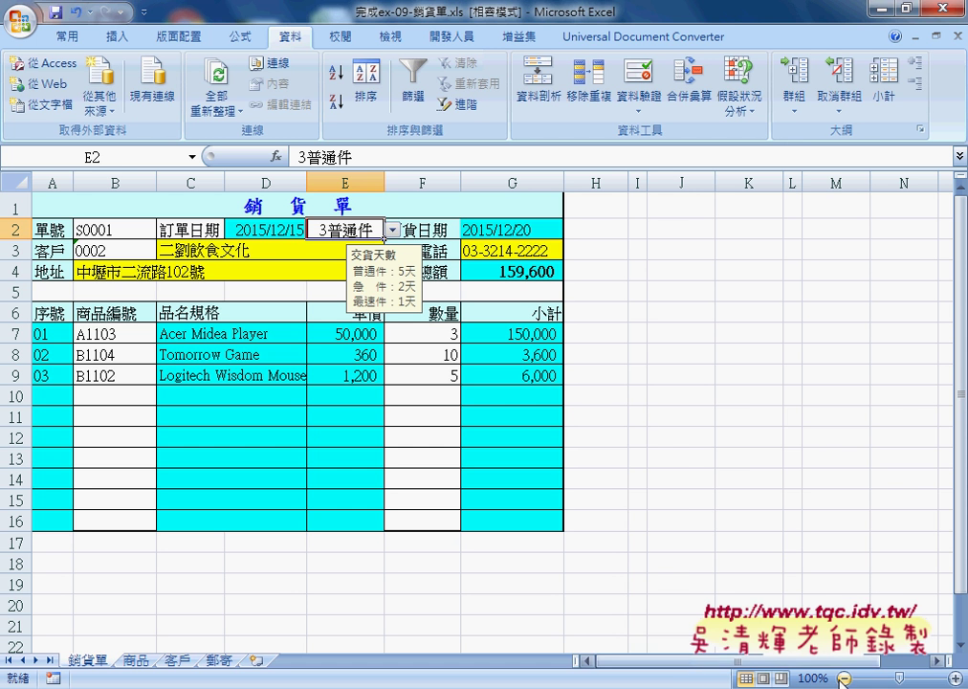
{"action": "left_click", "coordinate": [919, 688]}
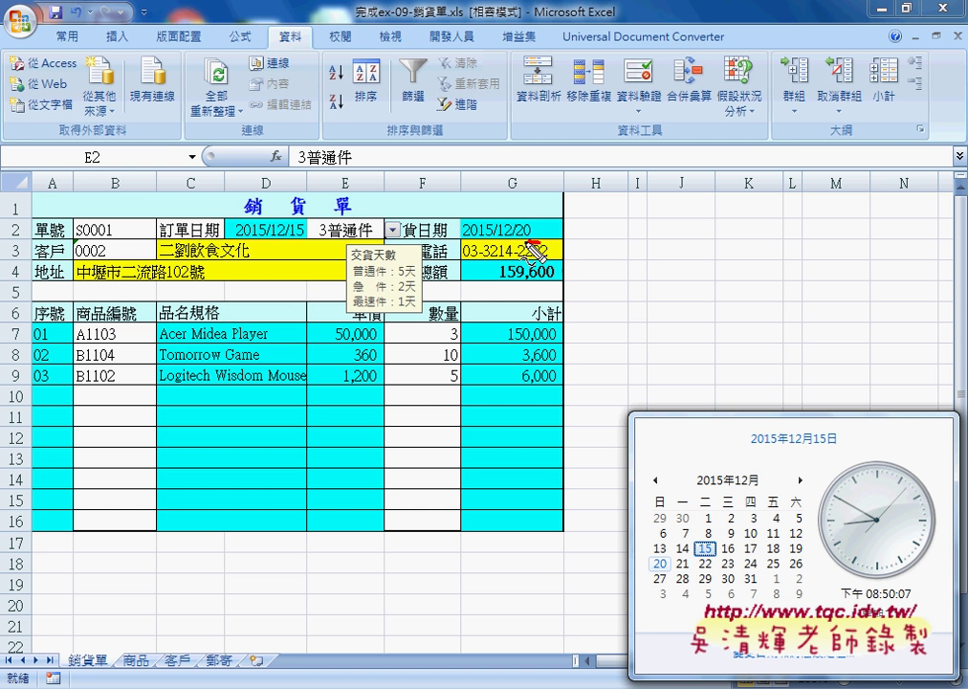
{"action": "left_click_drag", "start_coordinate": [463, 219], "coordinate": [533, 220]}
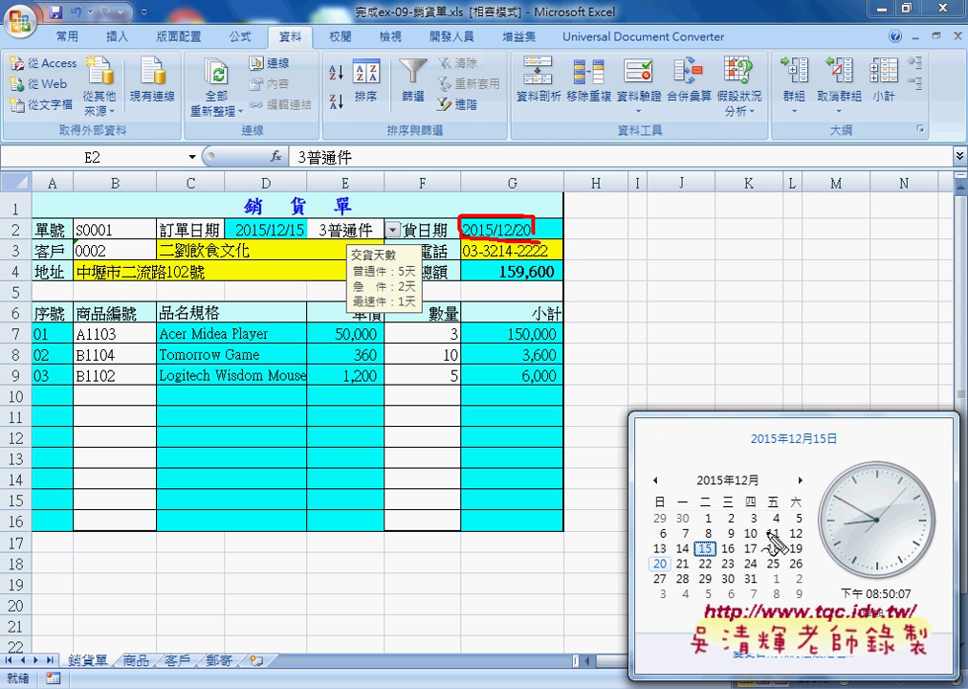
{"action": "left_click_drag", "start_coordinate": [790, 542], "coordinate": [804, 553]}
{"action": "mouse_move", "coordinate": [662, 557]}
{"action": "left_mouse_down"}
{"action": "mouse_move", "coordinate": [658, 567]}
{"action": "mouse_move", "coordinate": [668, 569]}
{"action": "left_mouse_up"}
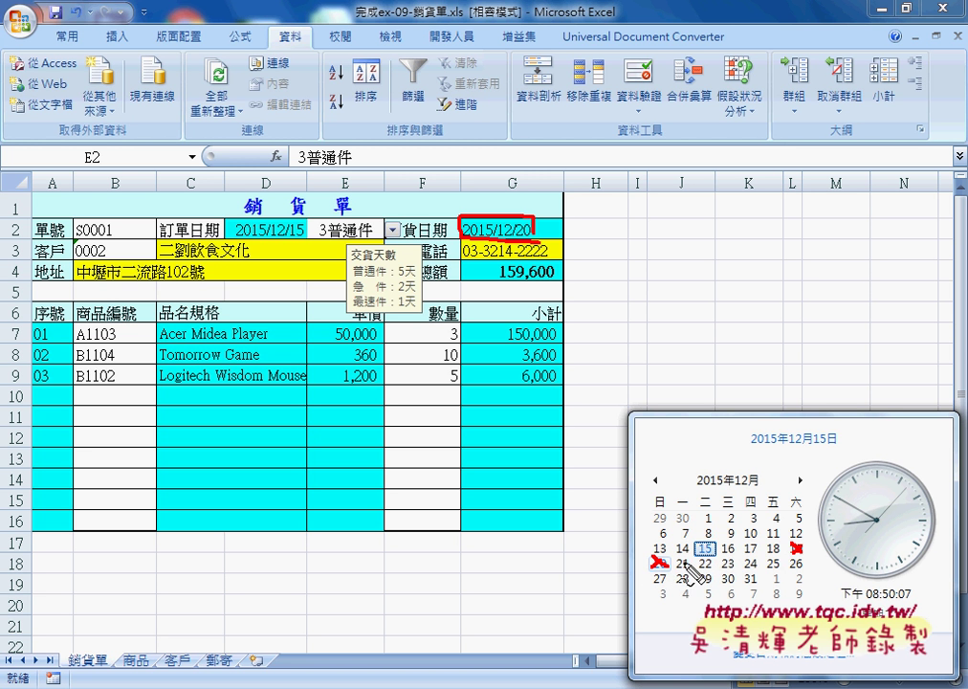
{"action": "mouse_move", "coordinate": [699, 557]}
{"action": "left_mouse_down"}
{"action": "mouse_move", "coordinate": [713, 570]}
{"action": "mouse_move", "coordinate": [584, 251]}
{"action": "left_mouse_up"}
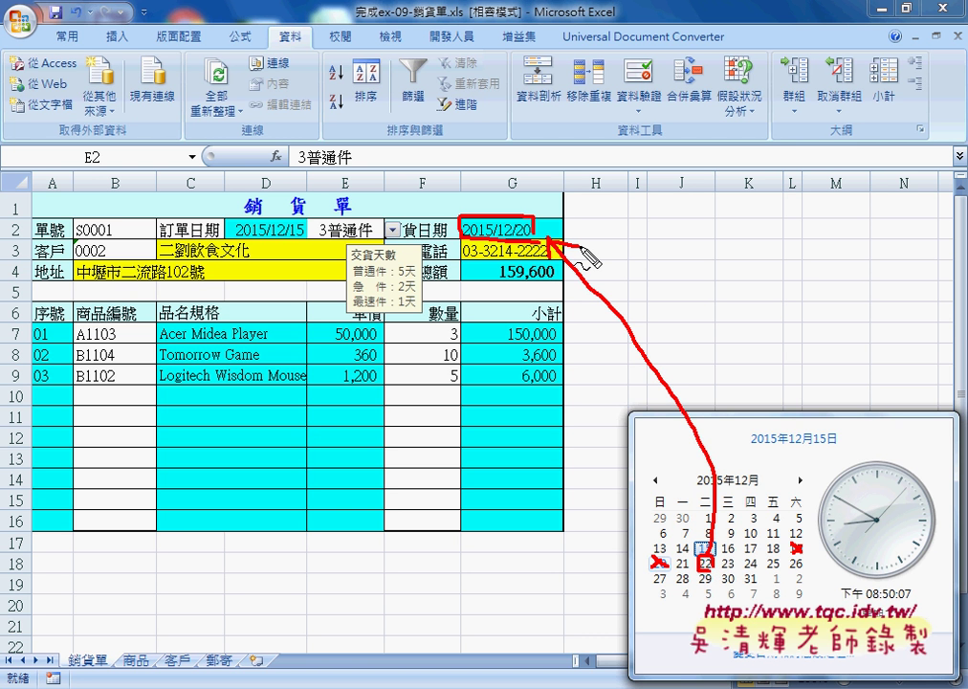
Step: View G2's VLOOKUP arrival-date formula, then go to the 郵寄 sheet
{"action": "key", "text": "Escape"}
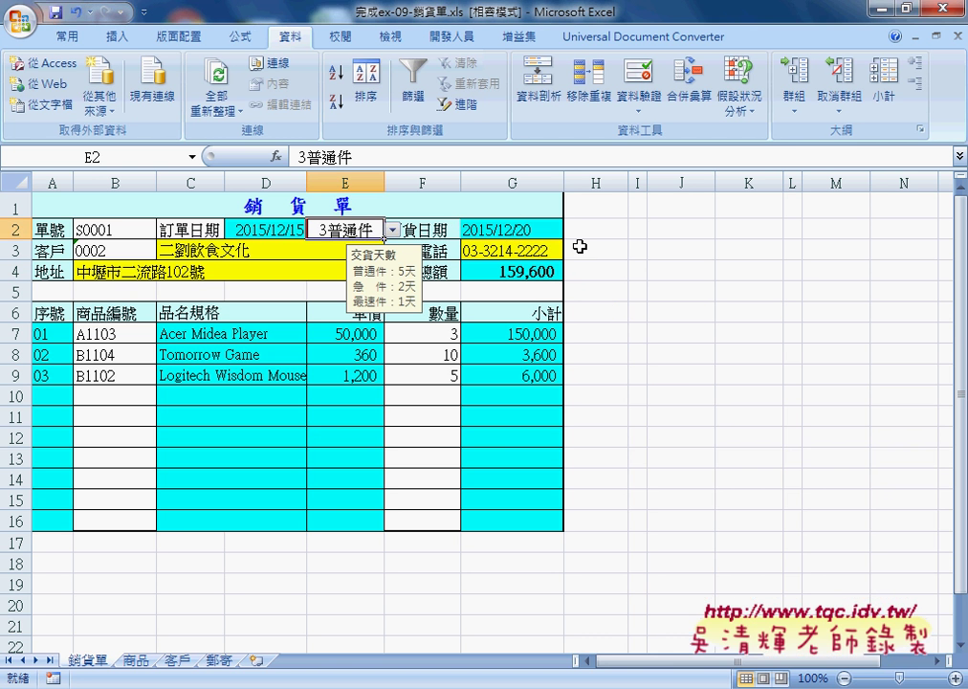
{"action": "left_click", "coordinate": [554, 231]}
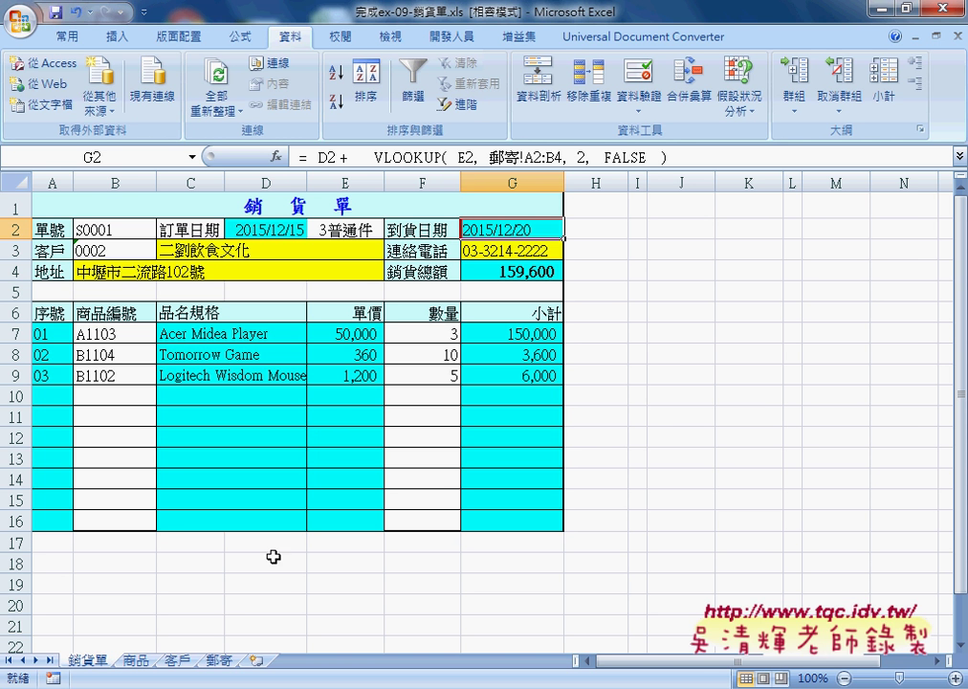
{"action": "left_click", "coordinate": [219, 660]}
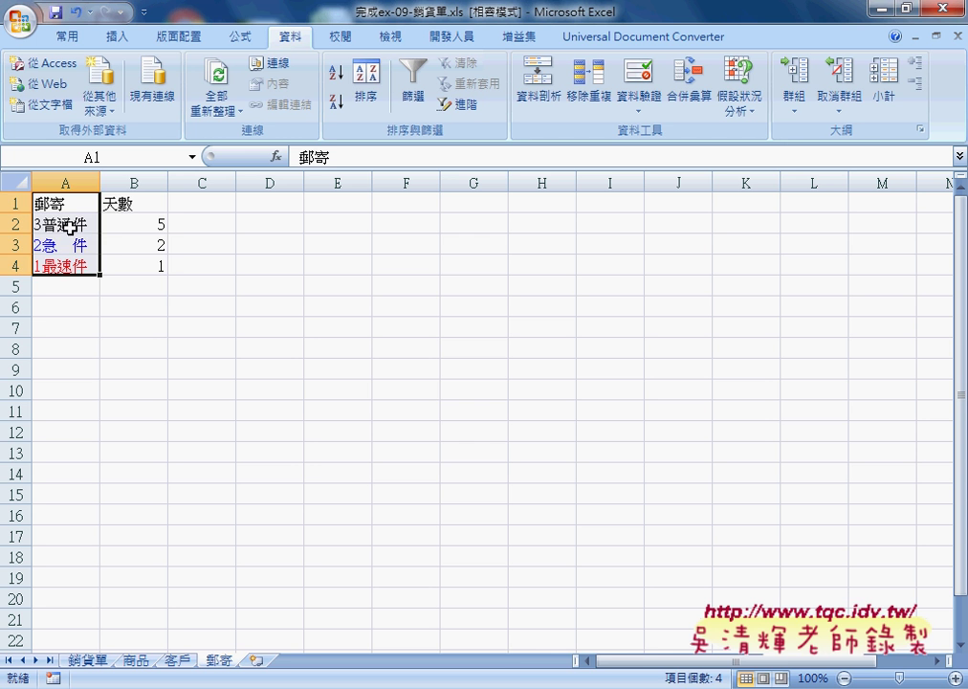
Step: Select A2:B4, copy the sheet name 郵寄, and reselect A2:B4
{"action": "left_click_drag", "start_coordinate": [69, 224], "coordinate": [145, 265]}
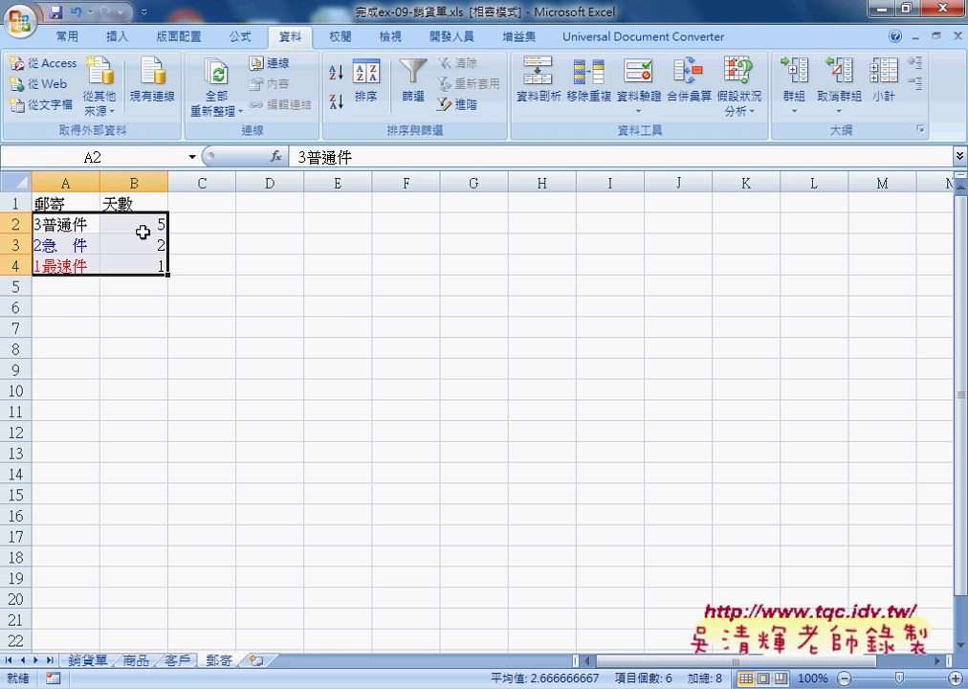
{"action": "double_click", "coordinate": [219, 659]}
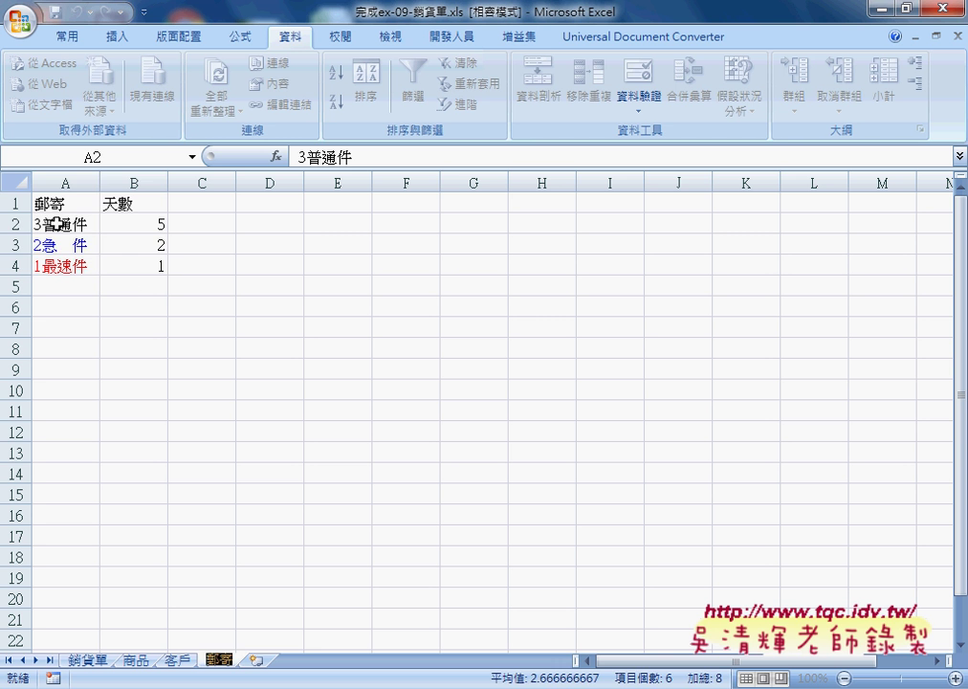
{"action": "left_click_drag", "start_coordinate": [57, 220], "coordinate": [134, 260]}
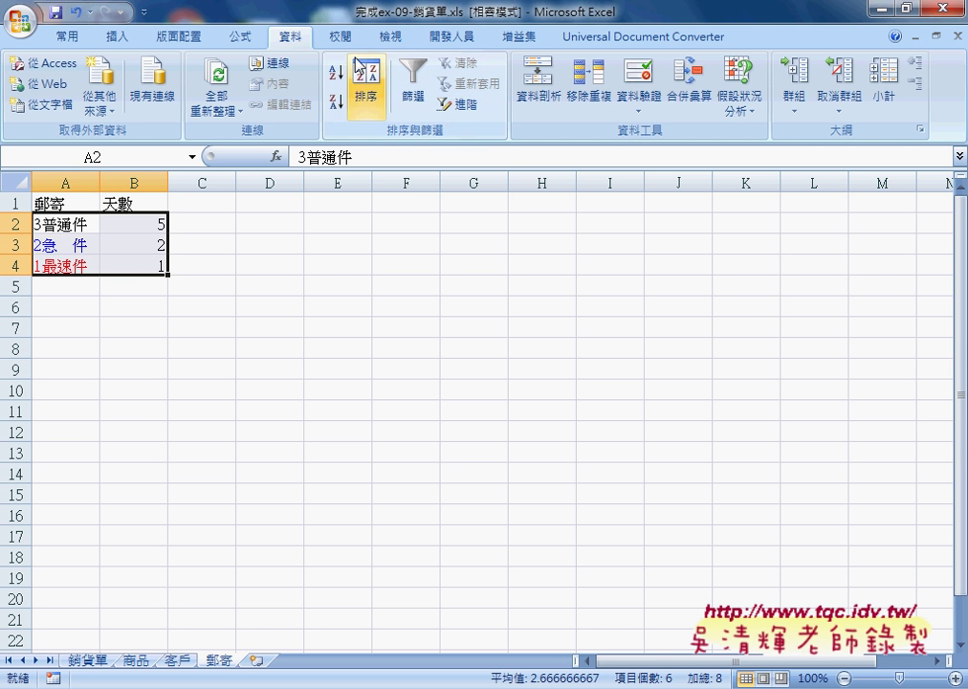
Step: Define the name 郵寄TABLE for the lookup range 郵寄!$A$2:$B$4
{"action": "left_click", "coordinate": [241, 38]}
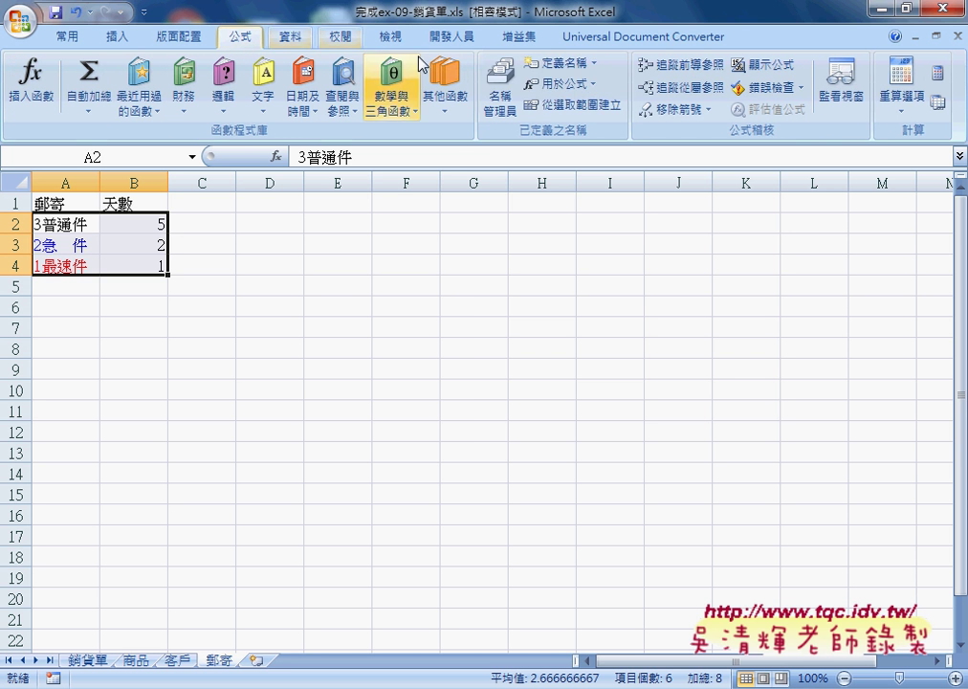
{"action": "left_click", "coordinate": [570, 63]}
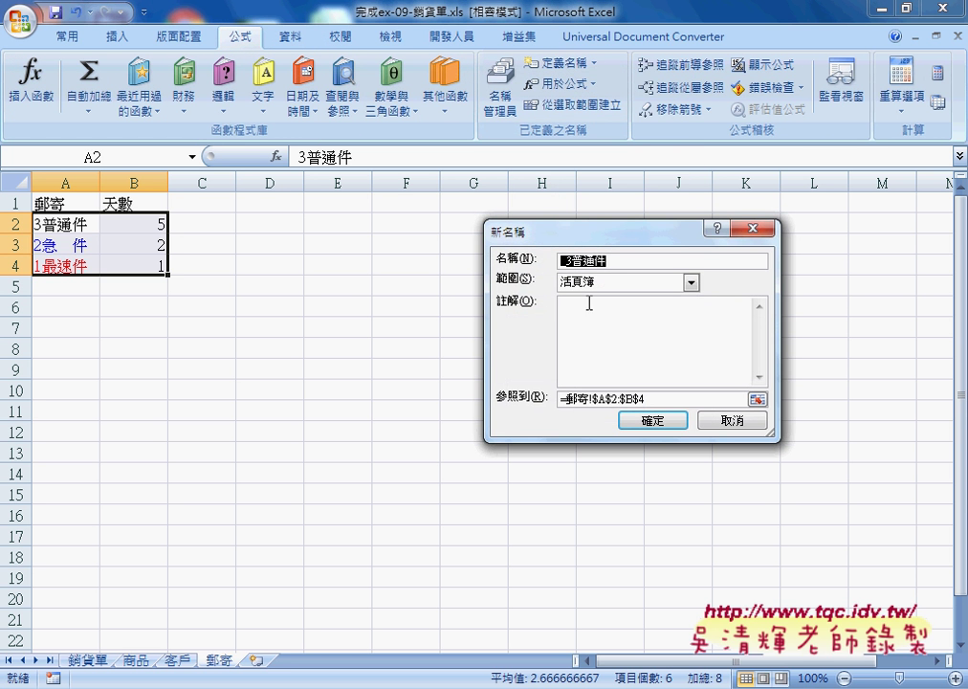
{"action": "right_click", "coordinate": [610, 259]}
{"action": "left_click", "coordinate": [654, 316]}
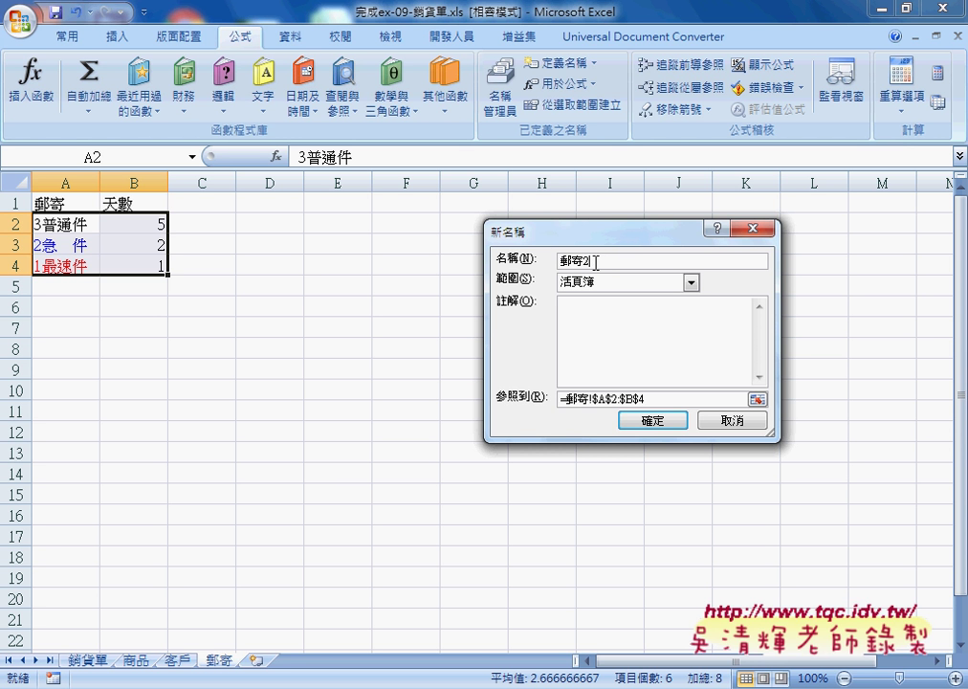
{"action": "key", "text": "BackSpace"}
{"action": "type", "text": "2"}
{"action": "key", "text": "Return"}
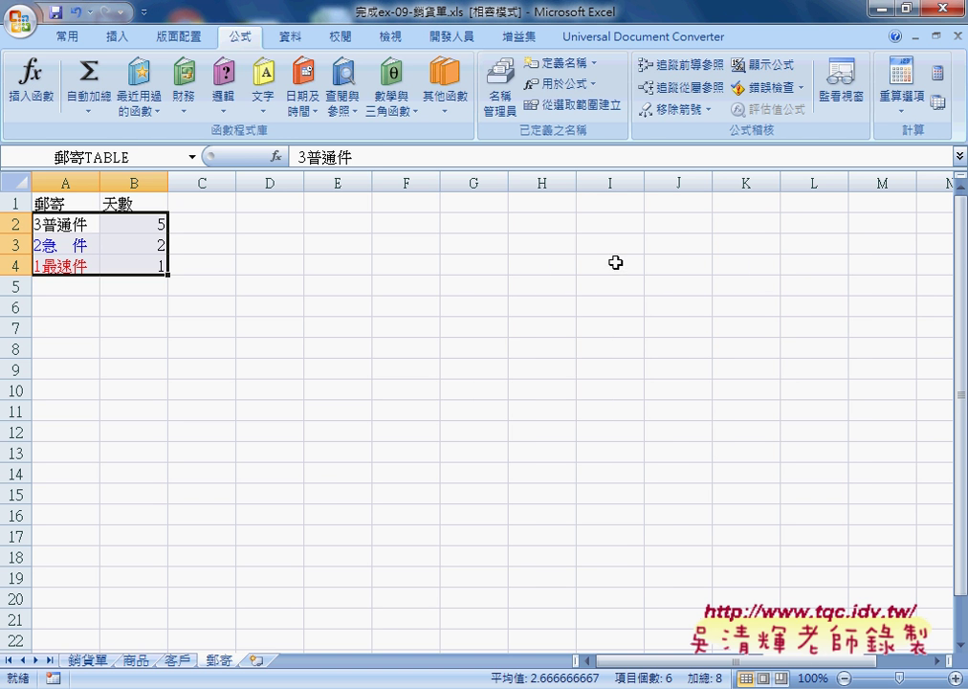
{"action": "left_click", "coordinate": [88, 660]}
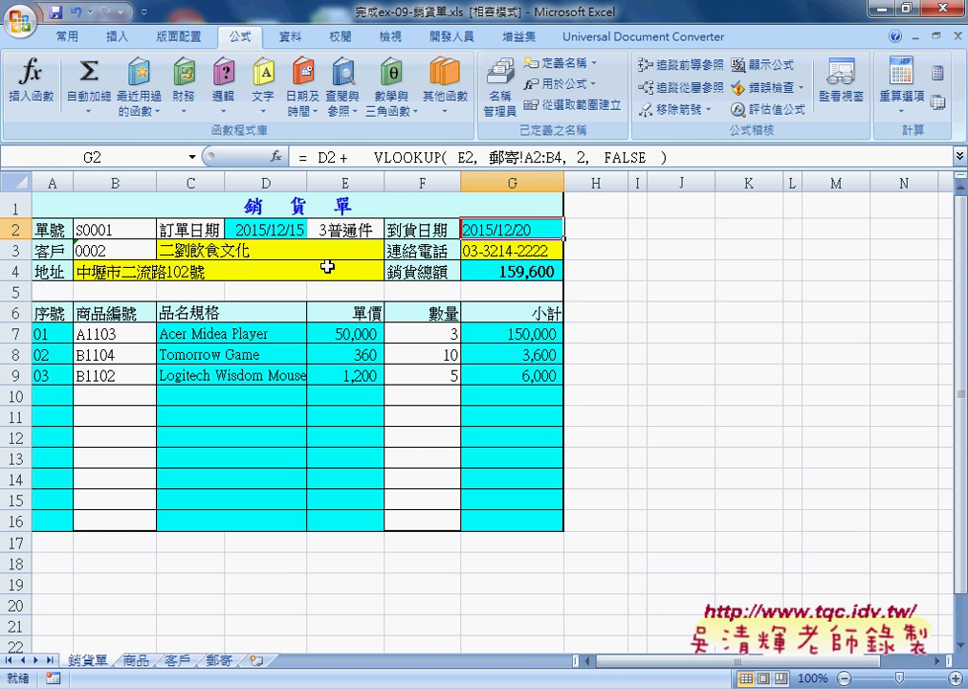
{"action": "left_click", "coordinate": [360, 229]}
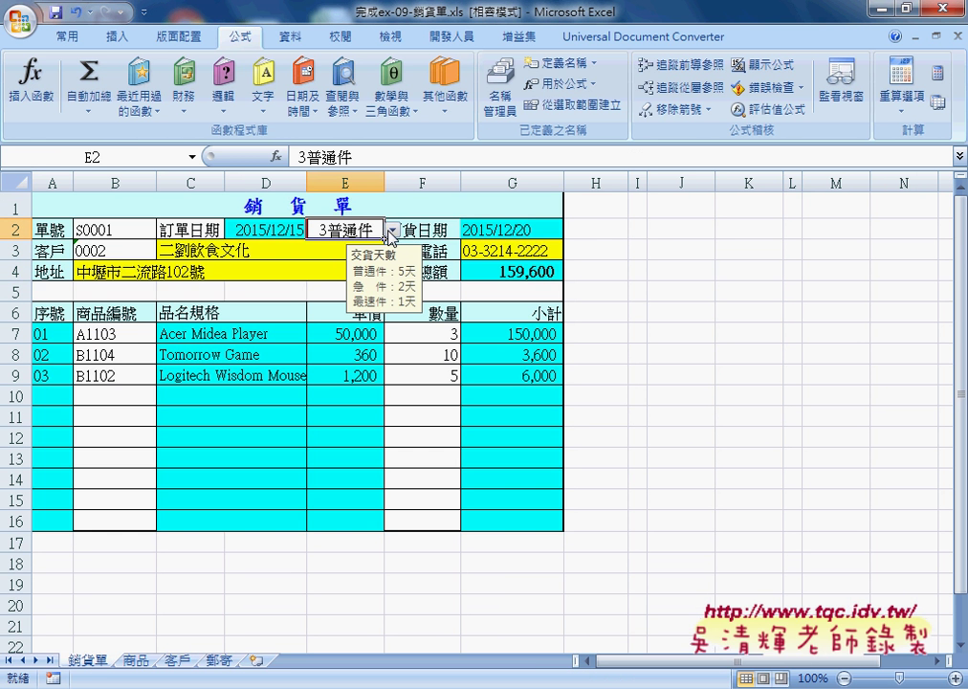
{"action": "left_click", "coordinate": [497, 230]}
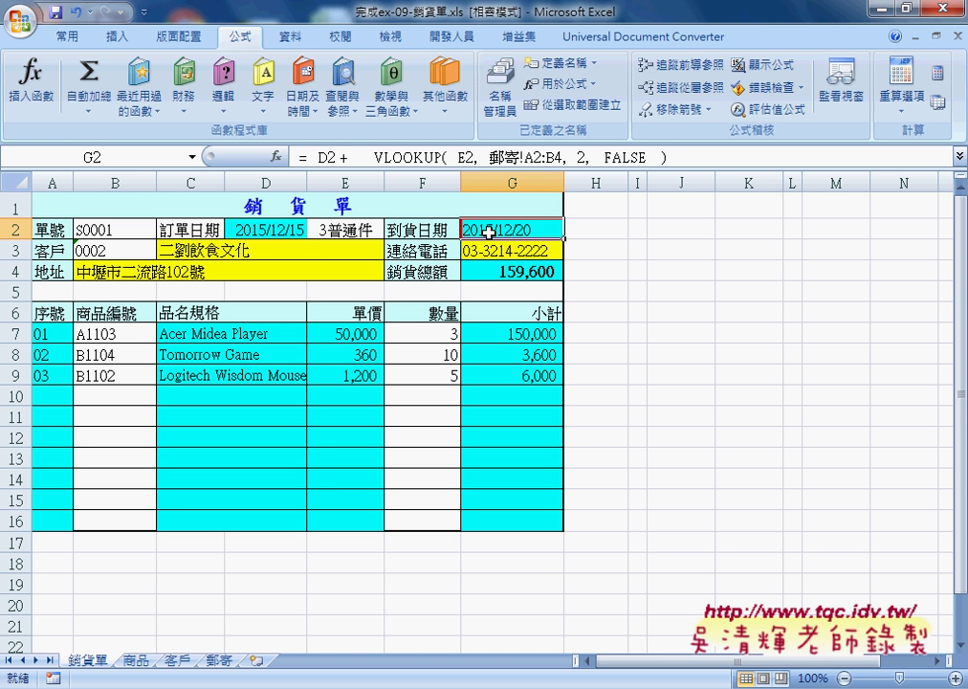
{"action": "left_click", "coordinate": [125, 249]}
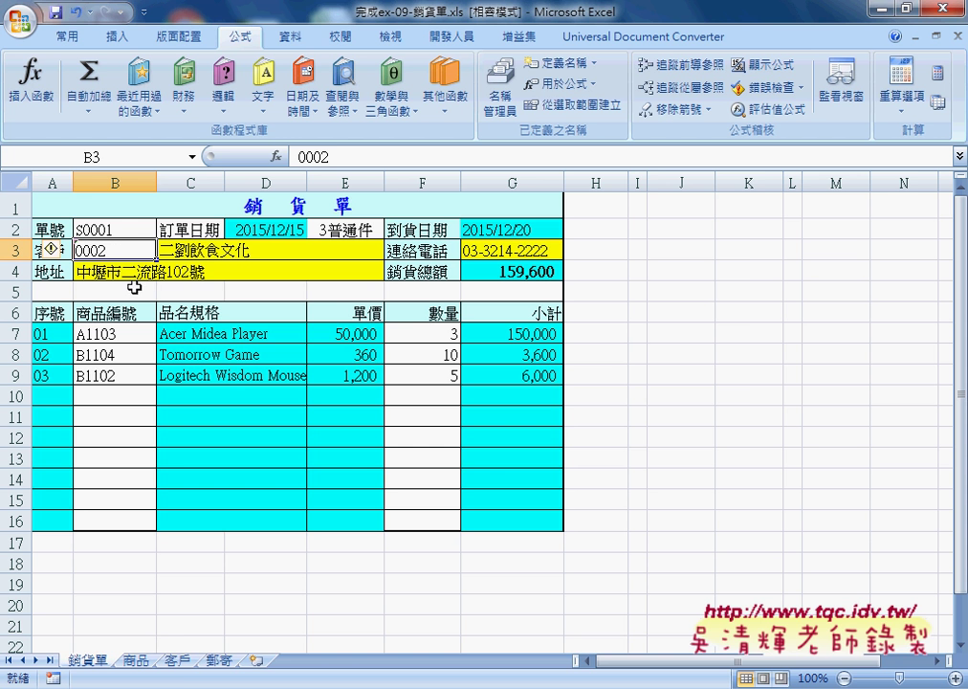
{"action": "left_click", "coordinate": [178, 660]}
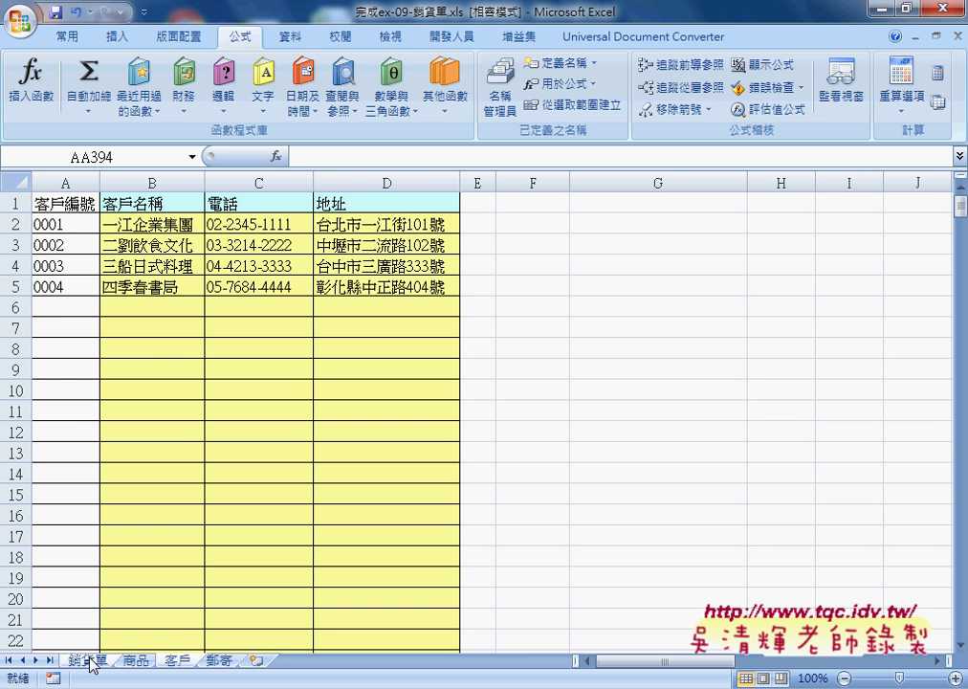
{"action": "left_click", "coordinate": [177, 224]}
{"action": "left_click", "coordinate": [240, 224]}
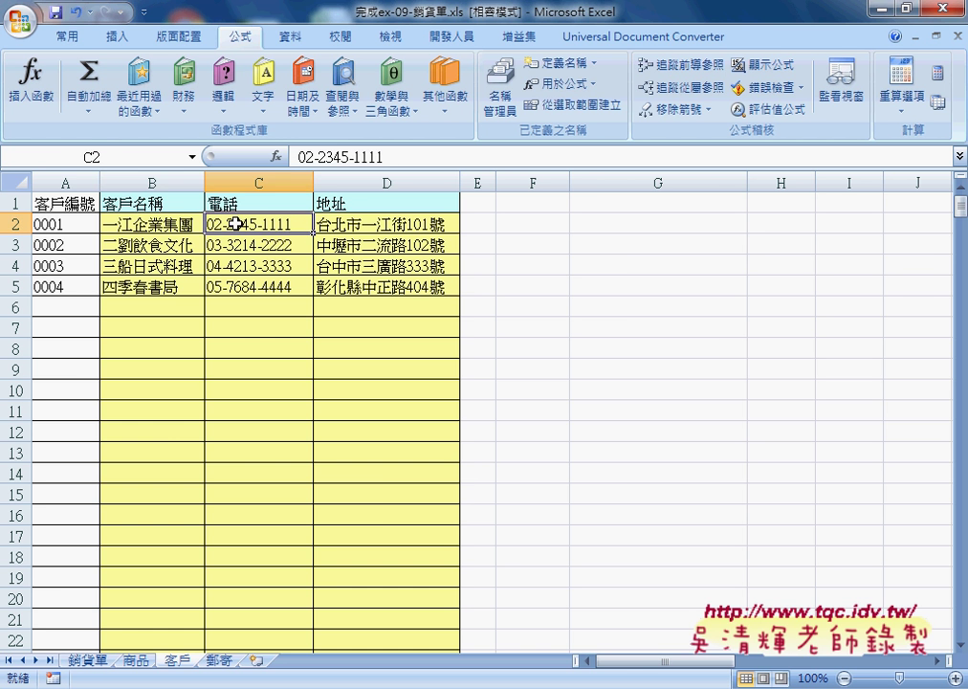
{"action": "left_click", "coordinate": [356, 225]}
{"action": "left_click", "coordinate": [90, 661]}
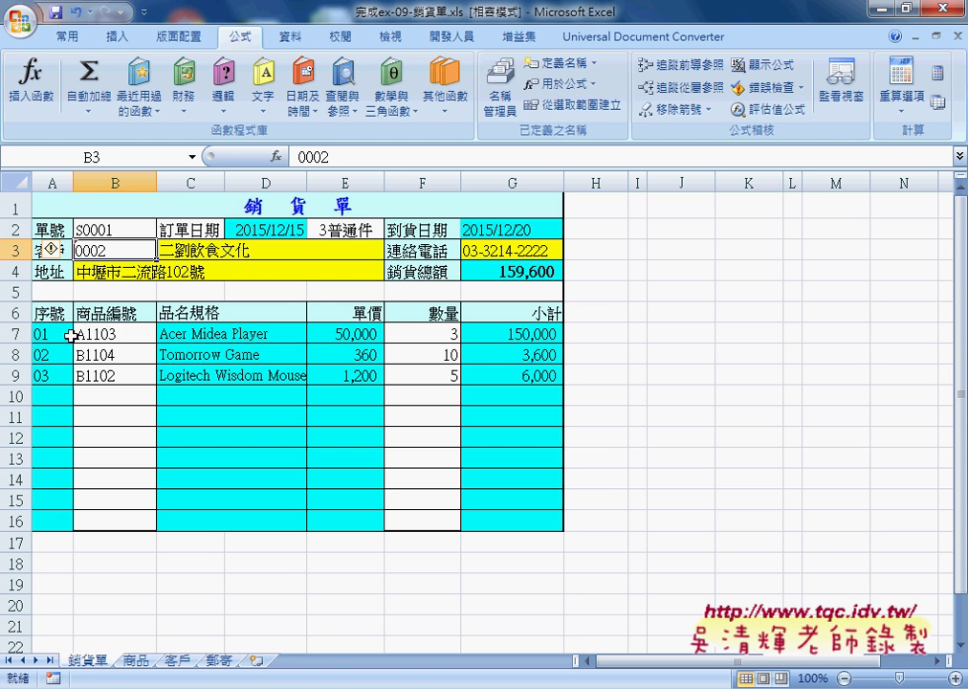
{"action": "left_click", "coordinate": [115, 335]}
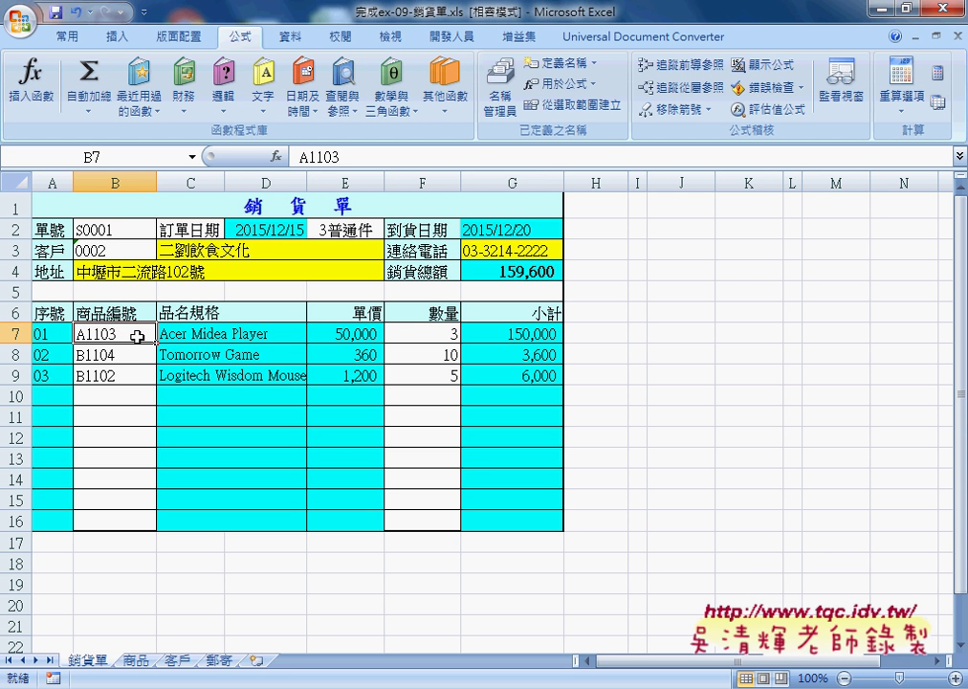
{"action": "left_click_drag", "start_coordinate": [78, 323], "coordinate": [131, 322]}
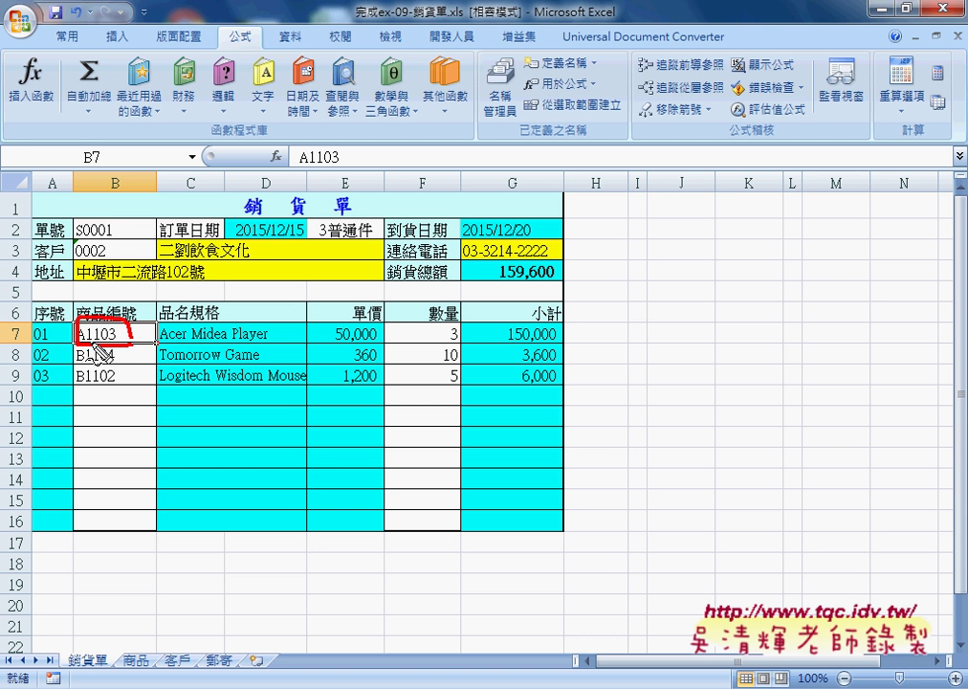
{"action": "mouse_move", "coordinate": [76, 342]}
{"action": "left_mouse_down"}
{"action": "mouse_move", "coordinate": [29, 342]}
{"action": "mouse_move", "coordinate": [60, 335]}
{"action": "left_mouse_up"}
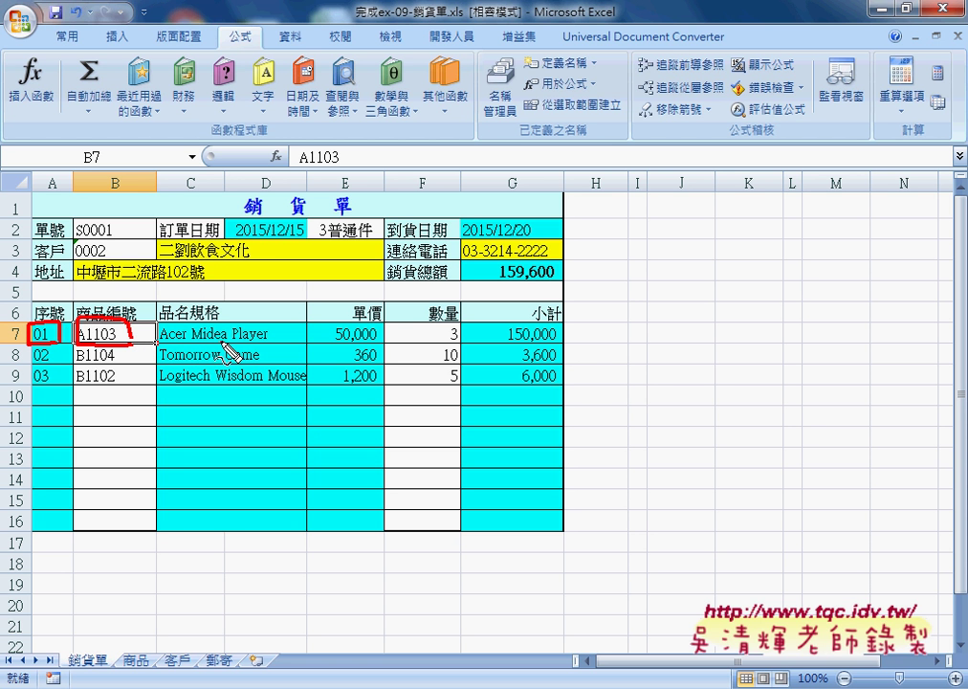
{"action": "left_click_drag", "start_coordinate": [235, 342], "coordinate": [162, 342]}
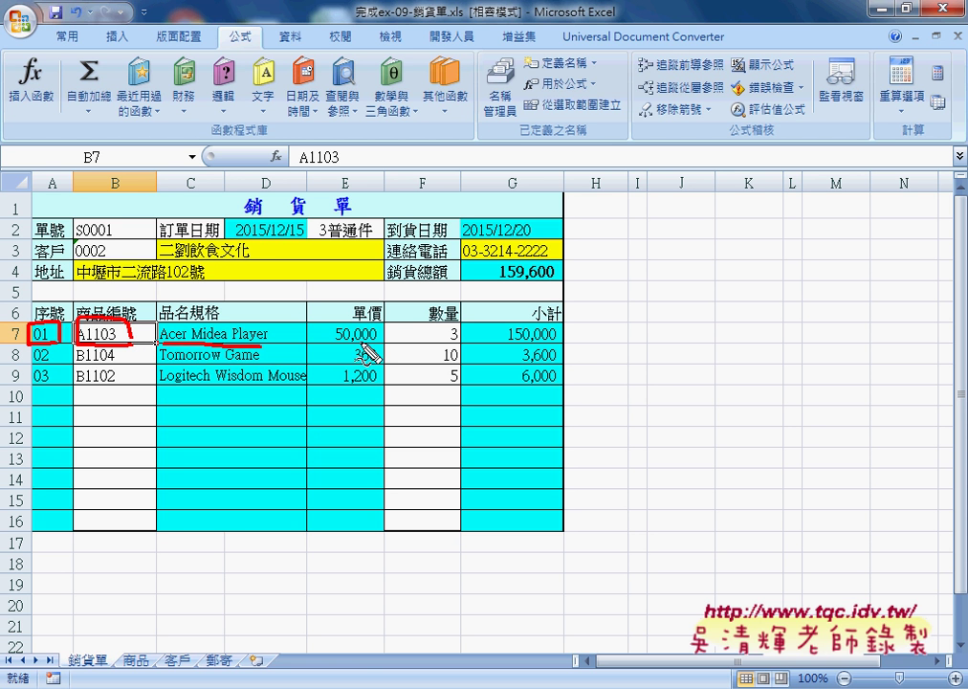
{"action": "left_click_drag", "start_coordinate": [375, 342], "coordinate": [336, 341]}
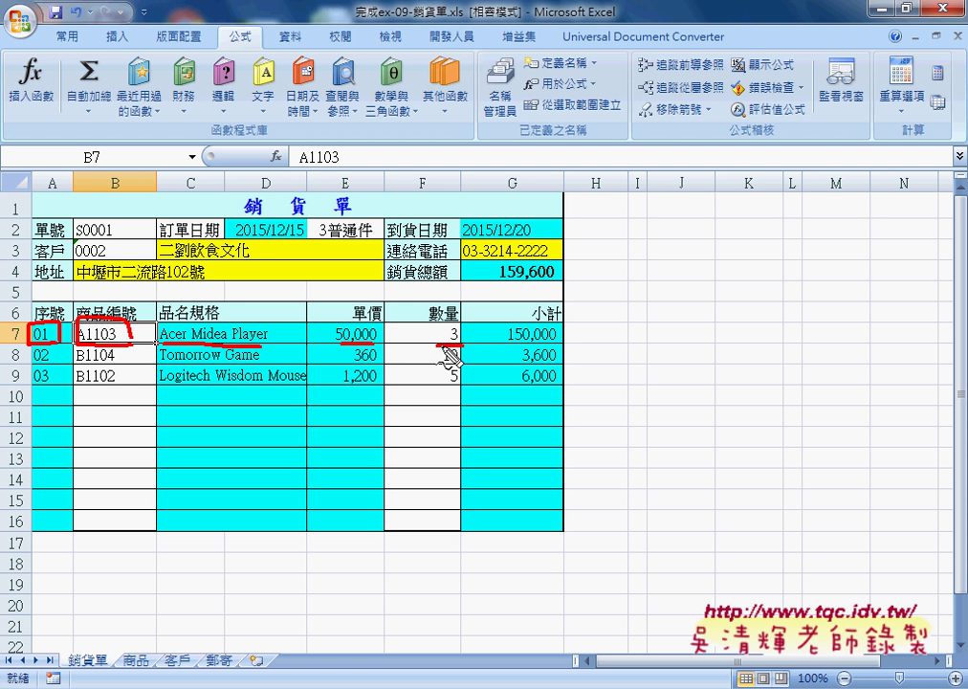
{"action": "mouse_move", "coordinate": [445, 327]}
{"action": "left_mouse_down"}
{"action": "mouse_move", "coordinate": [440, 342]}
{"action": "mouse_move", "coordinate": [462, 327]}
{"action": "left_mouse_up"}
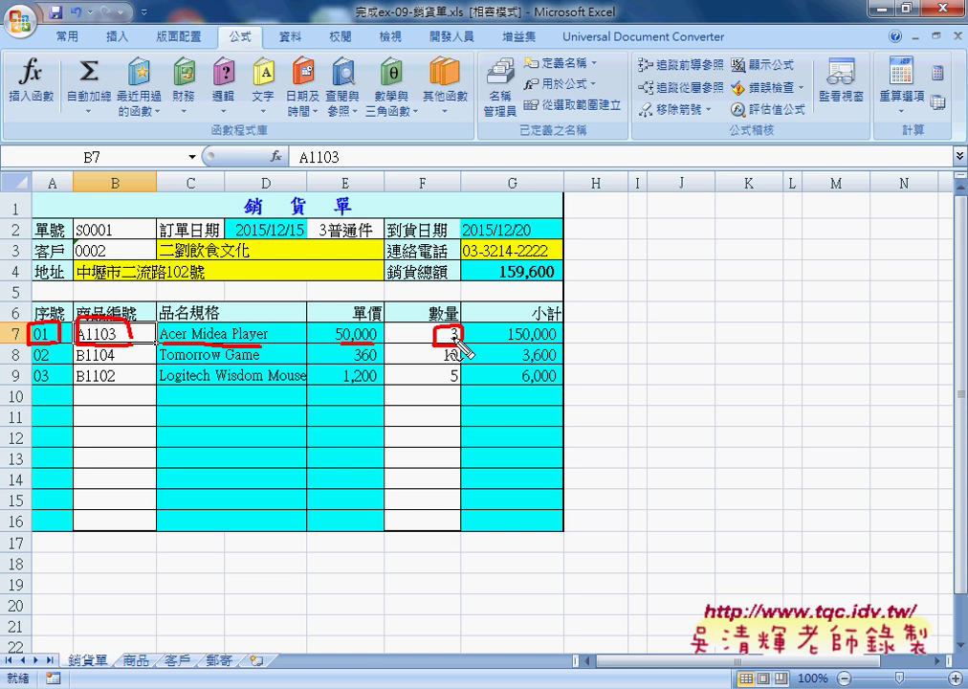
{"action": "left_click_drag", "start_coordinate": [560, 339], "coordinate": [502, 343]}
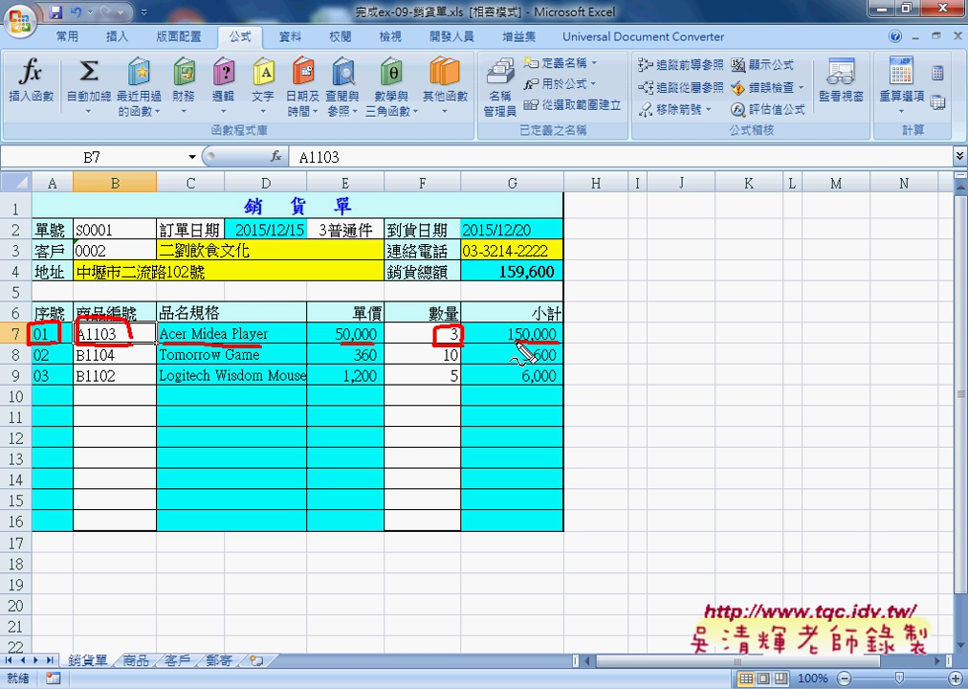
{"action": "left_click_drag", "start_coordinate": [610, 245], "coordinate": [611, 258]}
{"action": "mouse_move", "coordinate": [618, 237]}
{"action": "left_mouse_down"}
{"action": "mouse_move", "coordinate": [680, 256]}
{"action": "mouse_move", "coordinate": [629, 259]}
{"action": "left_mouse_up"}
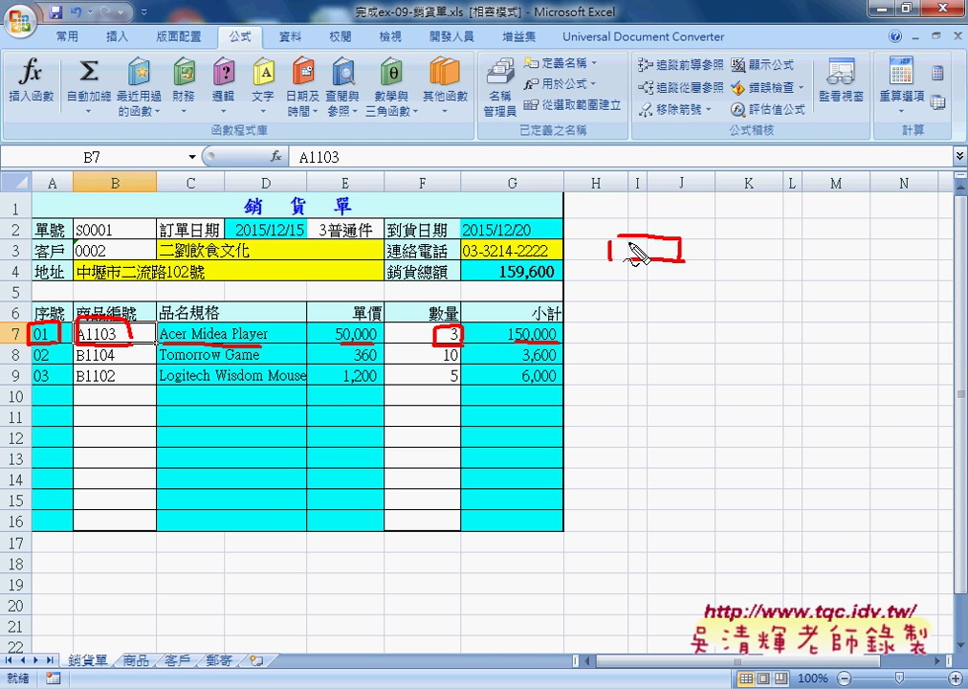
{"action": "mouse_move", "coordinate": [706, 323]}
{"action": "left_mouse_down"}
{"action": "mouse_move", "coordinate": [665, 270]}
{"action": "mouse_move", "coordinate": [680, 283]}
{"action": "left_mouse_up"}
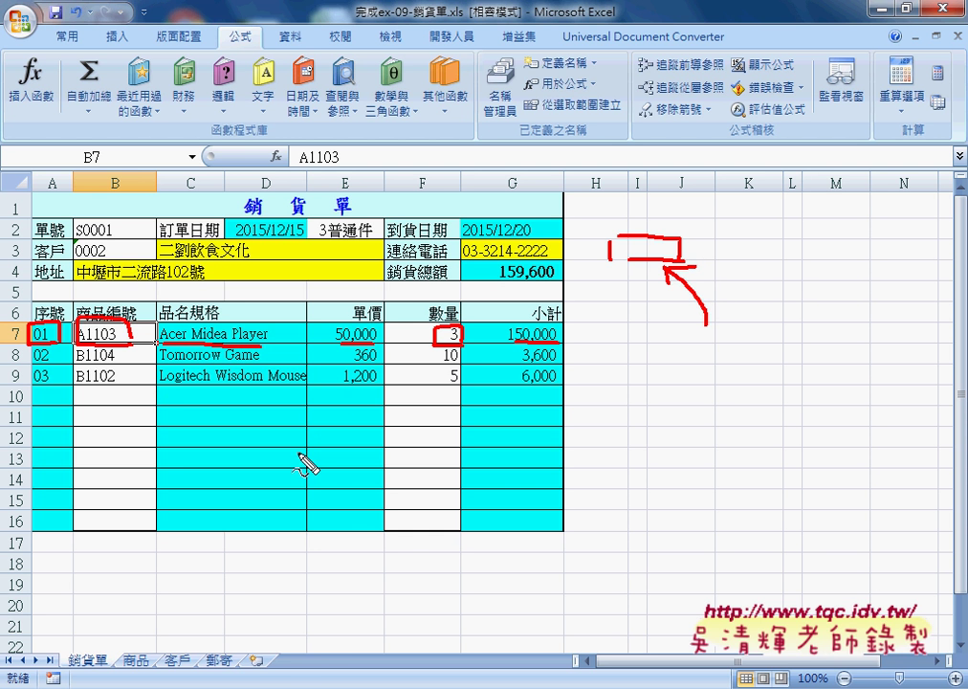
{"action": "mouse_move", "coordinate": [292, 657]}
{"action": "left_mouse_down"}
{"action": "mouse_move", "coordinate": [249, 659]}
{"action": "mouse_move", "coordinate": [287, 645]}
{"action": "left_mouse_up"}
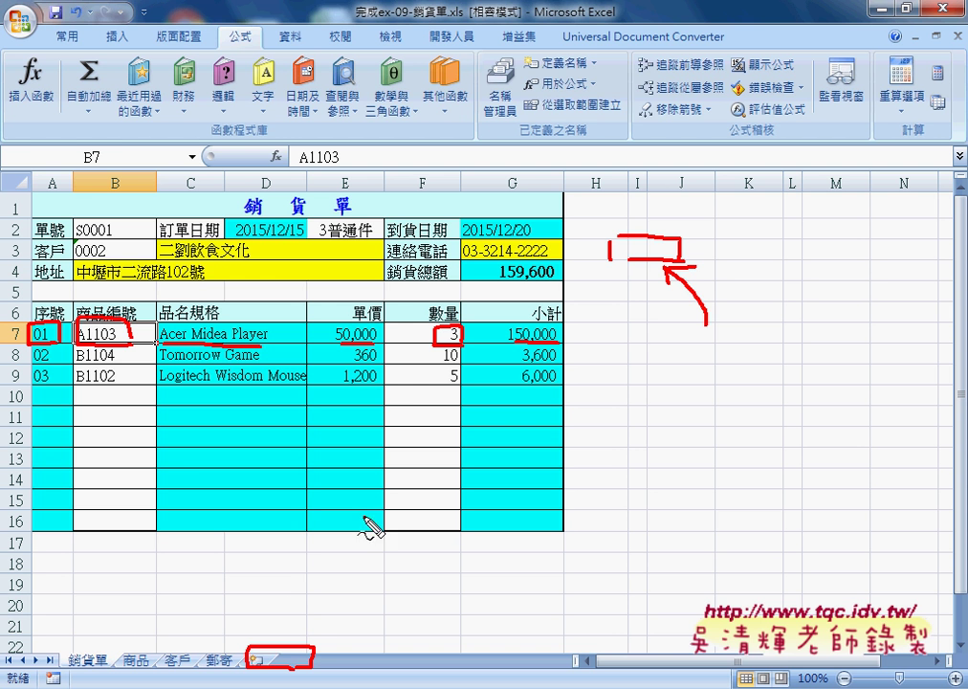
{"action": "mouse_move", "coordinate": [311, 484]}
{"action": "left_mouse_down"}
{"action": "mouse_move", "coordinate": [285, 634]}
{"action": "mouse_move", "coordinate": [308, 603]}
{"action": "left_mouse_up"}
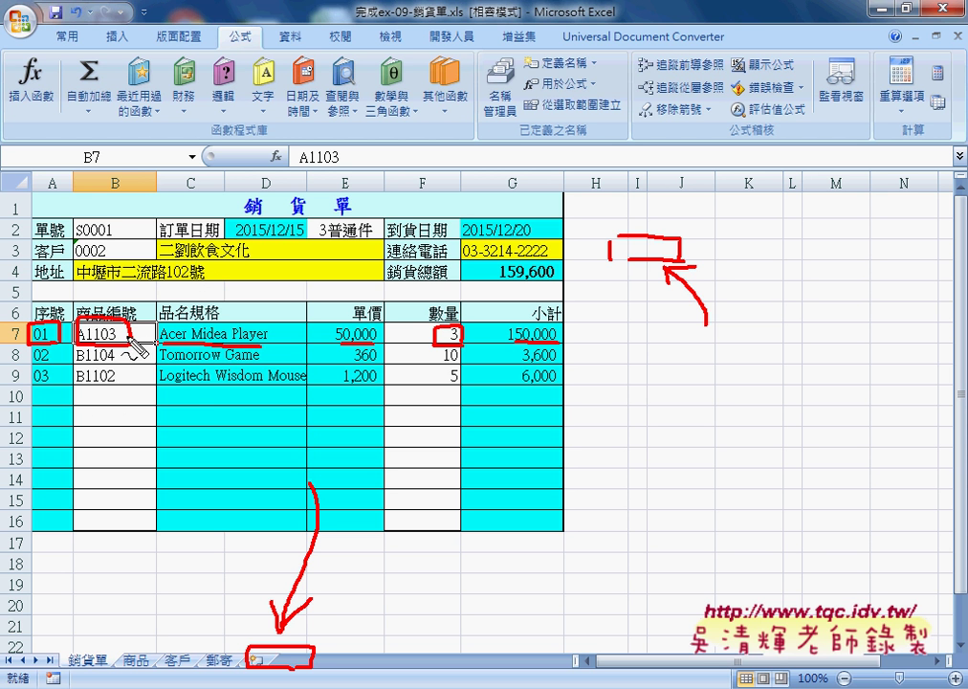
{"action": "mouse_move", "coordinate": [95, 391]}
{"action": "left_mouse_down"}
{"action": "mouse_move", "coordinate": [107, 358]}
{"action": "mouse_move", "coordinate": [136, 389]}
{"action": "left_mouse_up"}
{"action": "mouse_move", "coordinate": [413, 387]}
{"action": "left_mouse_down"}
{"action": "mouse_move", "coordinate": [450, 335]}
{"action": "mouse_move", "coordinate": [448, 381]}
{"action": "left_mouse_up"}
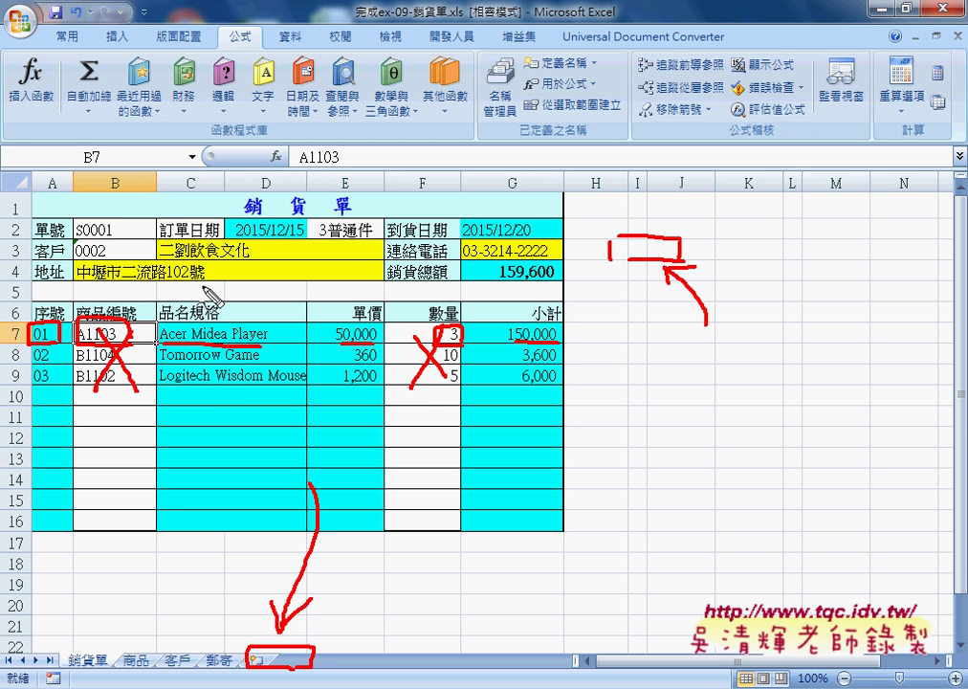
{"action": "left_click_drag", "start_coordinate": [114, 246], "coordinate": [138, 258]}
{"action": "left_click_drag", "start_coordinate": [114, 258], "coordinate": [138, 246]}
{"action": "mouse_move", "coordinate": [341, 223]}
{"action": "left_mouse_down"}
{"action": "mouse_move", "coordinate": [371, 244]}
{"action": "mouse_move", "coordinate": [371, 221]}
{"action": "left_mouse_up"}
{"action": "mouse_move", "coordinate": [75, 236]}
{"action": "left_mouse_down"}
{"action": "mouse_move", "coordinate": [141, 241]}
{"action": "mouse_move", "coordinate": [146, 228]}
{"action": "left_mouse_up"}
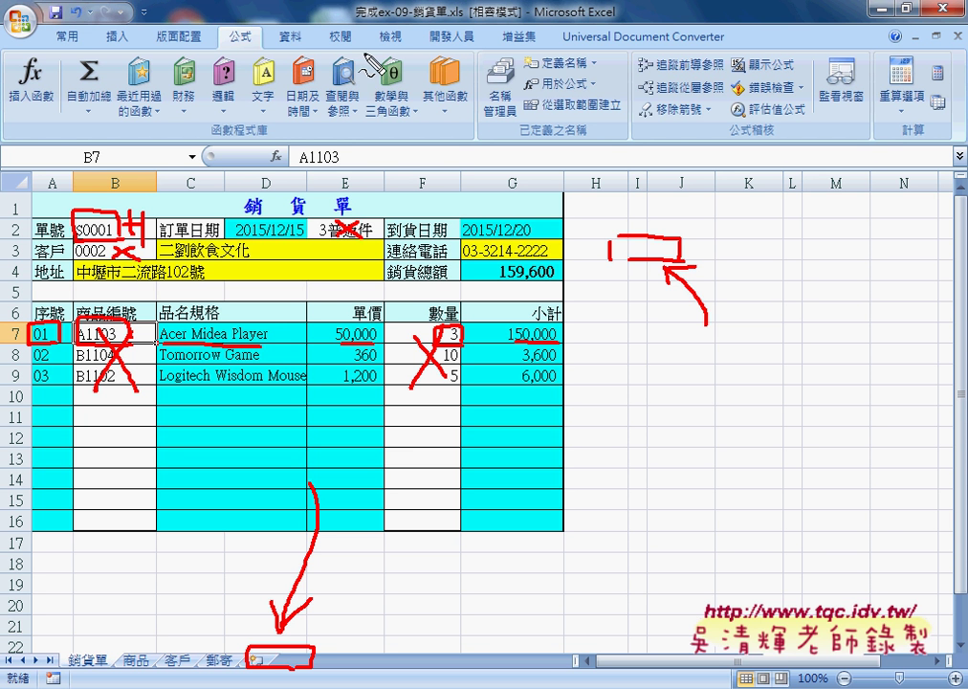
{"action": "left_click_drag", "start_coordinate": [346, 28], "coordinate": [352, 50]}
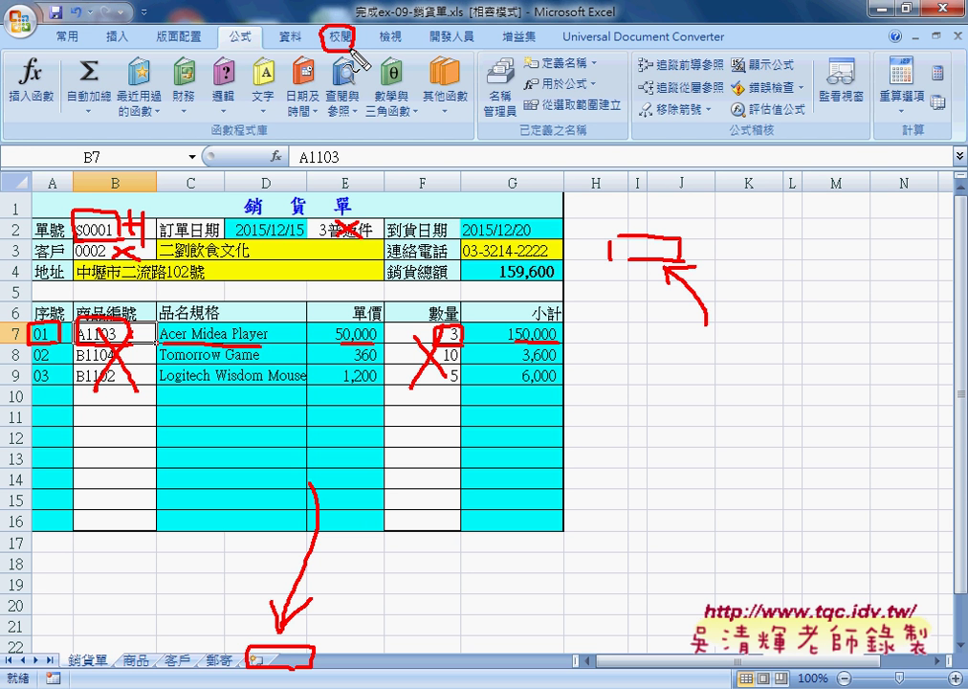
{"action": "key", "text": "Escape"}
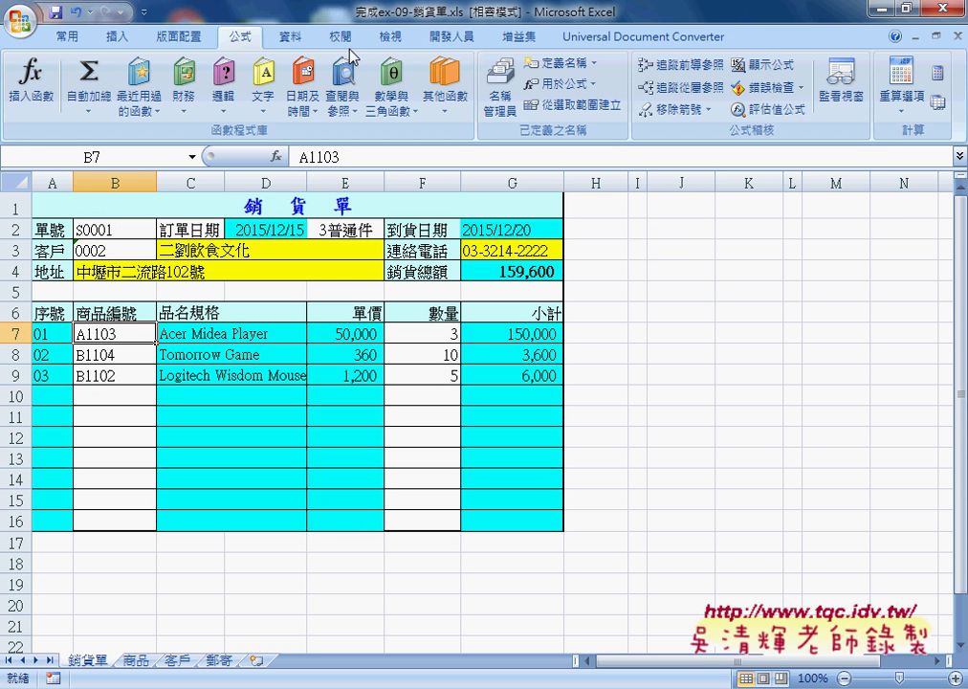